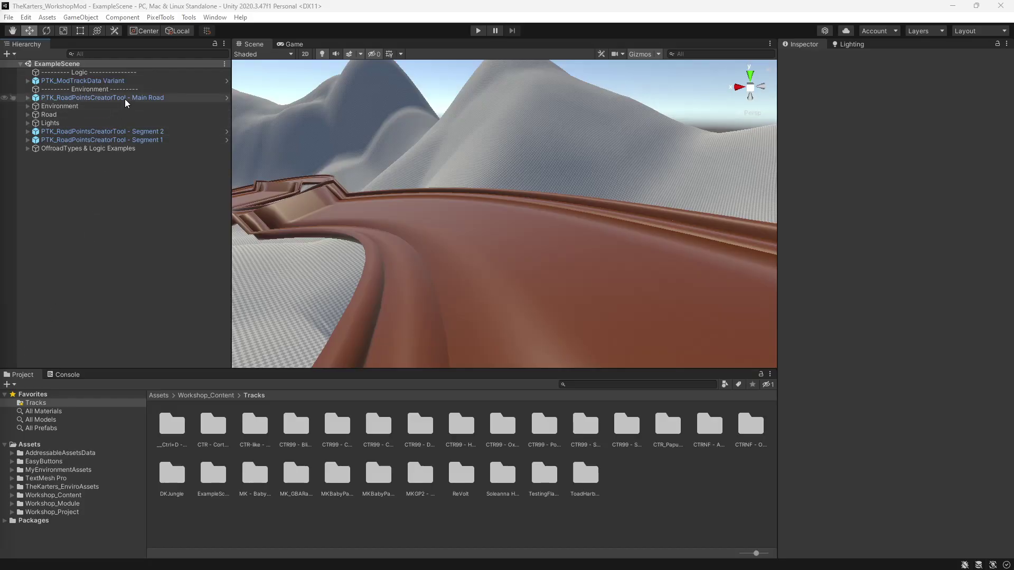
- Locate the source prefab of the Main Road points tool and add a new PTK_RoadPointsCreatorTool instance to the scene
{"action": "left_click", "coordinate": [58, 98]}
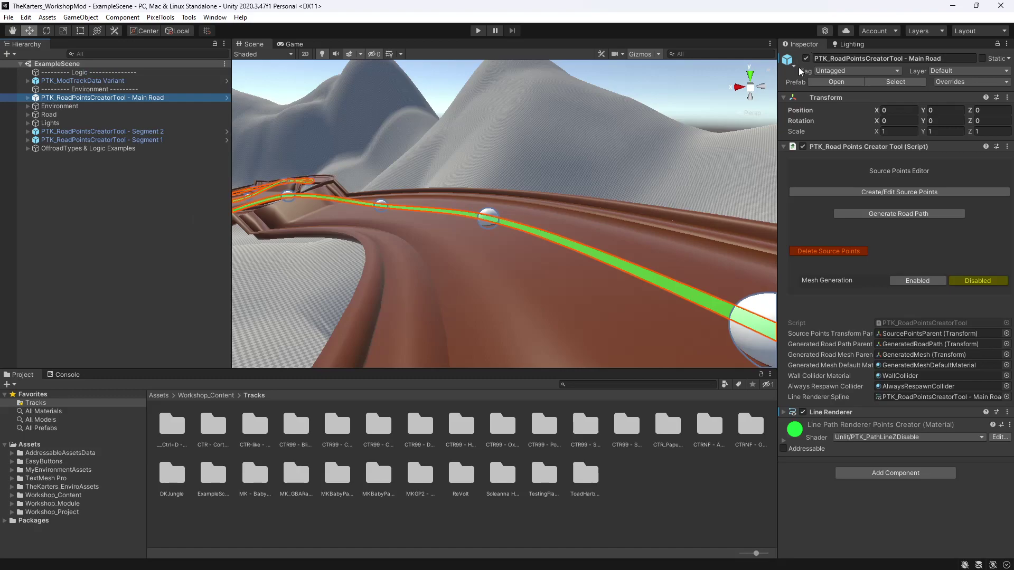
{"action": "left_click", "coordinate": [877, 82]}
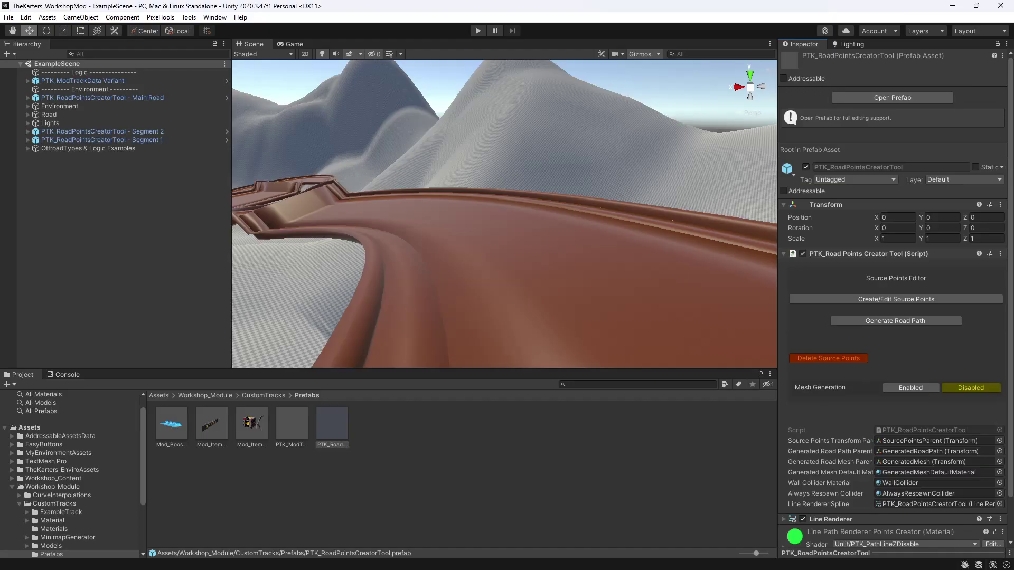
{"action": "left_click_drag", "start_coordinate": [344, 426], "coordinate": [104, 212]}
- Rename the new prefab instance as PTK_RoadPointsCreatorTool - WallLeft
{"action": "left_click", "coordinate": [914, 58]}
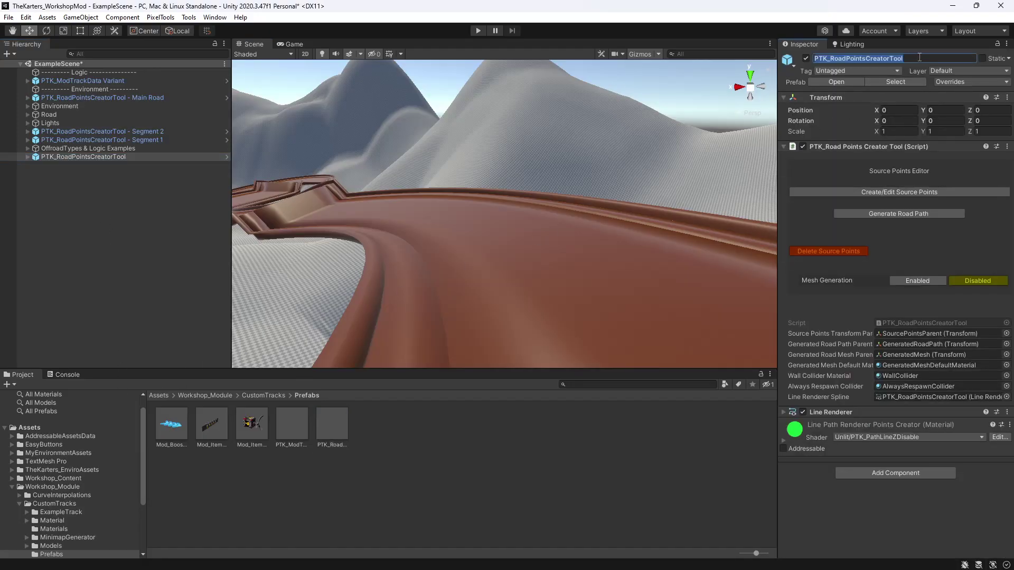
{"action": "left_click", "coordinate": [920, 58]}
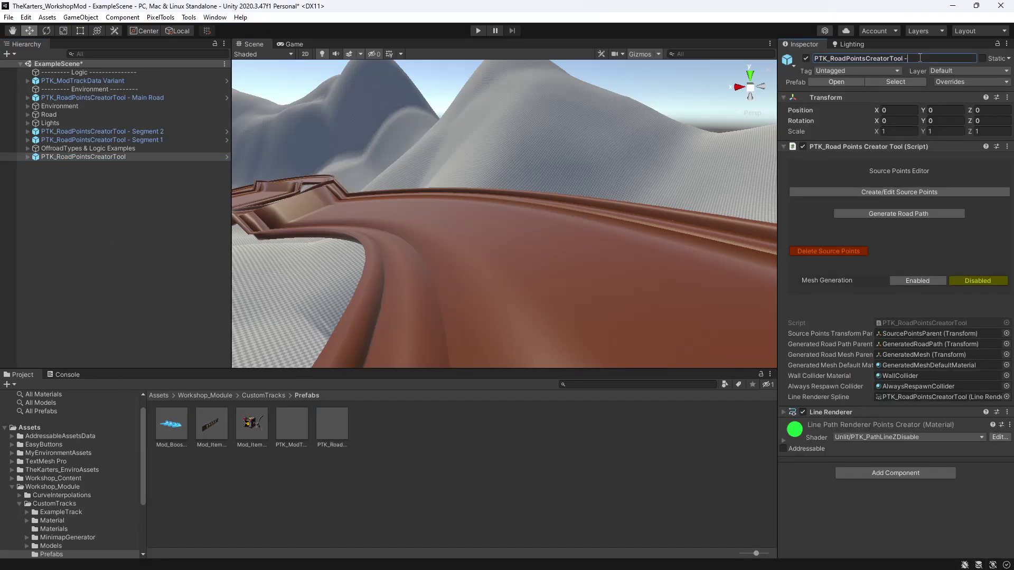
{"action": "type", "text": "- WallLeft"}
{"action": "key", "text": "Return"}
- Mark the WallLeft tool object and all its children as static, and expand it to show its children
{"action": "left_click", "coordinate": [983, 59]}
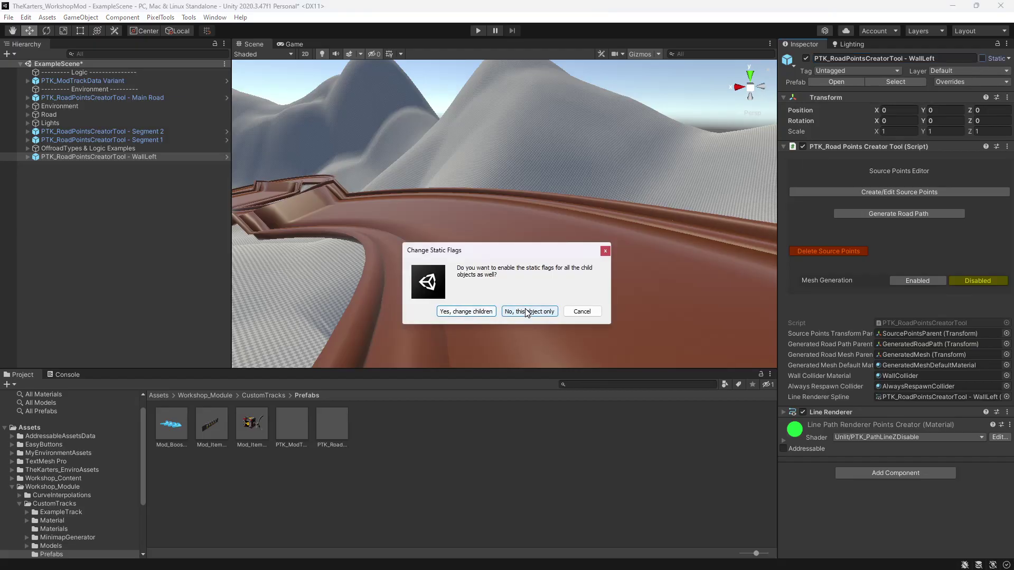
{"action": "left_click", "coordinate": [477, 315]}
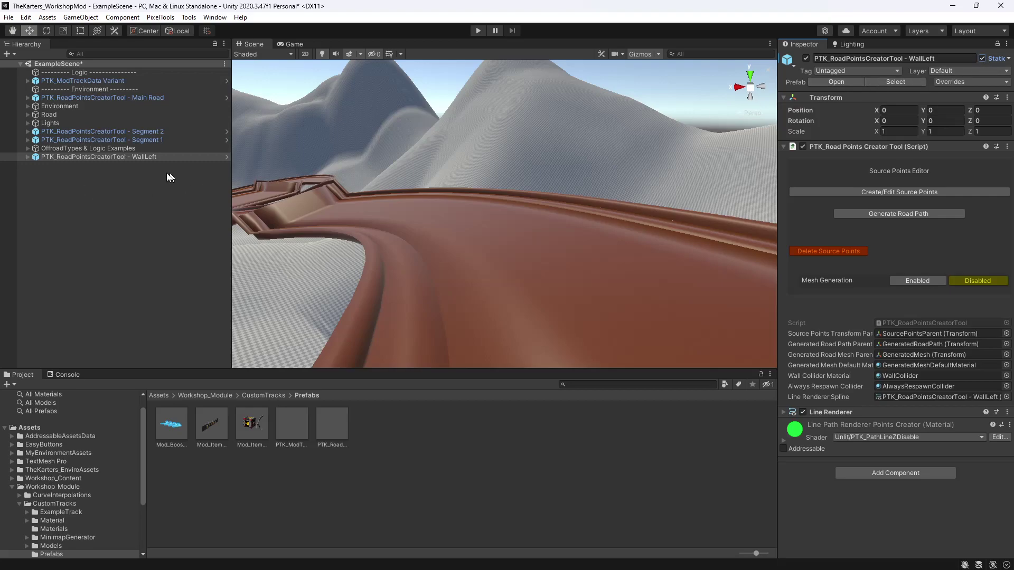
{"action": "left_click", "coordinate": [29, 157]}
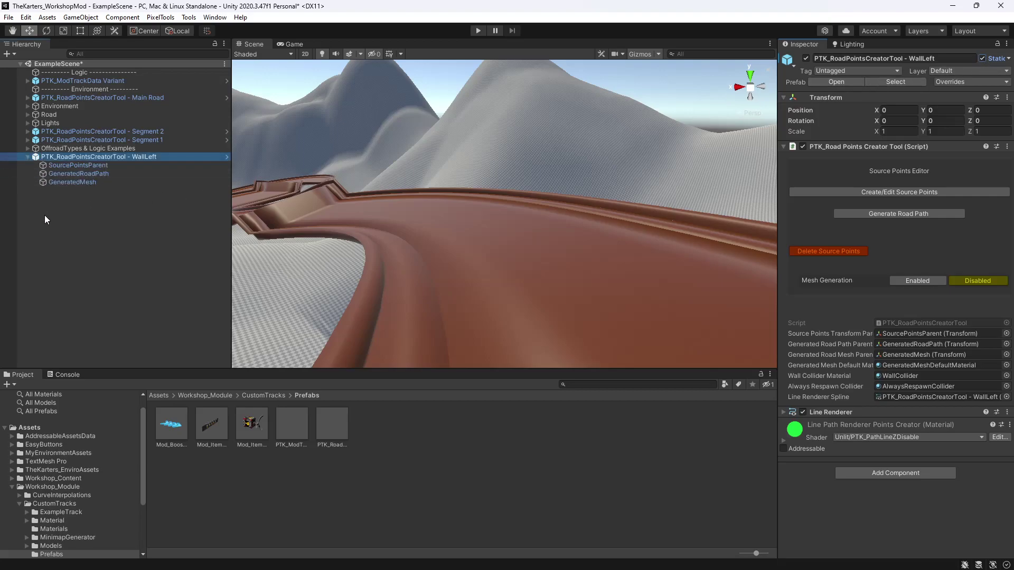
{"action": "left_click", "coordinate": [111, 157]}
{"action": "left_click", "coordinate": [82, 237]}
- Enable mesh generation on the WallLeft tool with mesh type E_WALL_LEFT and collider layer WallCollider
{"action": "left_click", "coordinate": [97, 157]}
{"action": "left_click", "coordinate": [937, 280]}
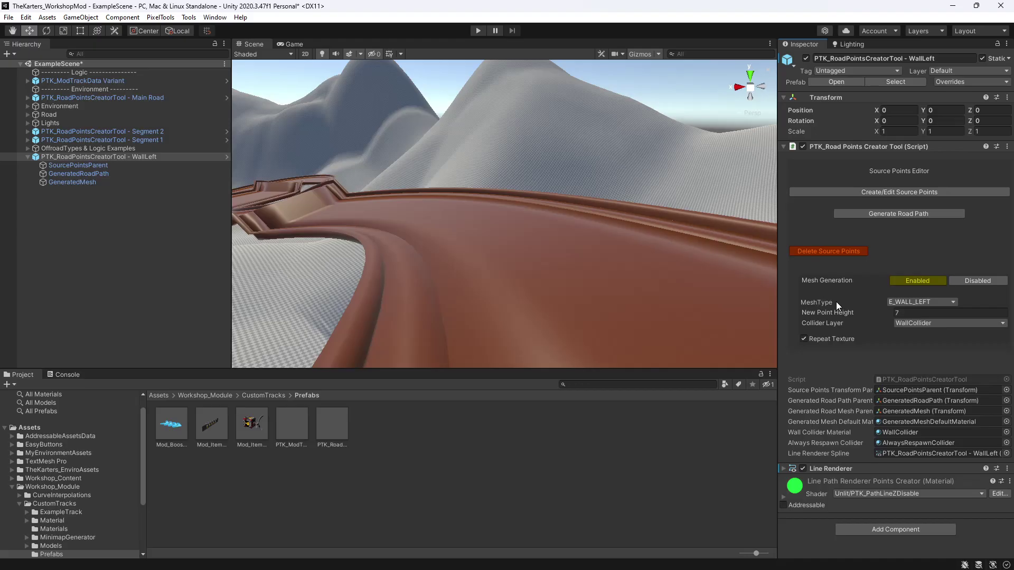
{"action": "left_click", "coordinate": [936, 302]}
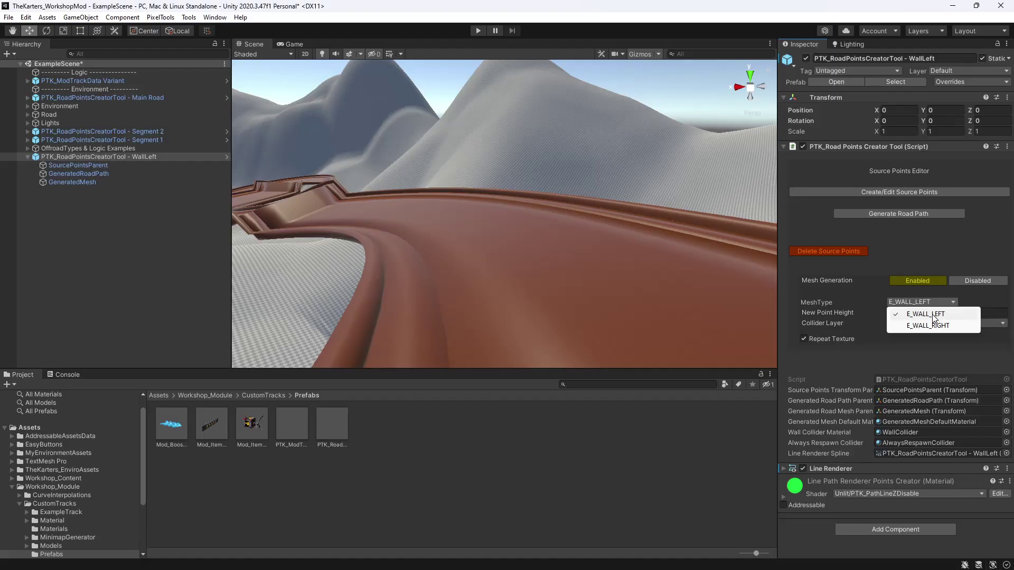
{"action": "left_click", "coordinate": [888, 264]}
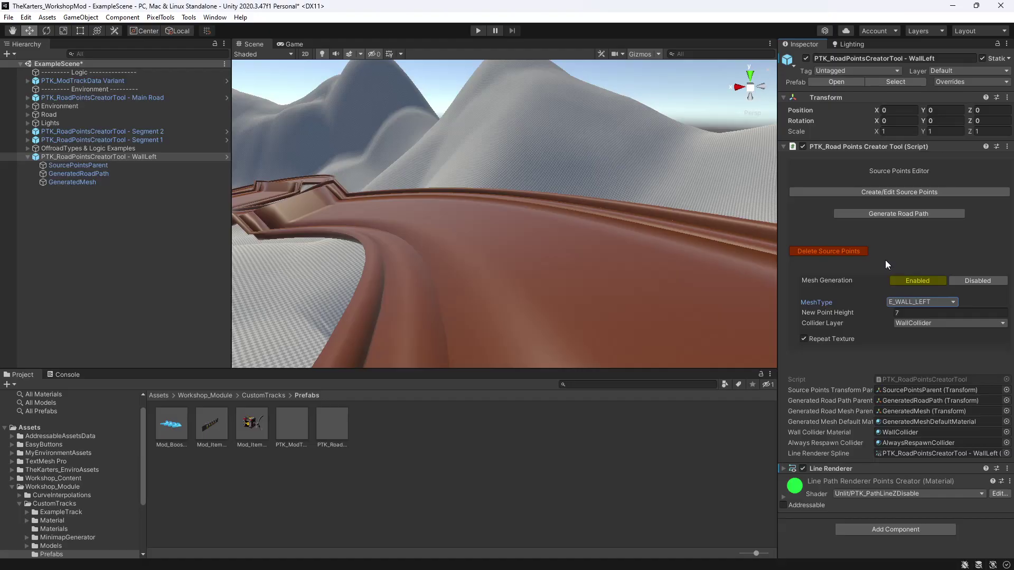
{"action": "left_click", "coordinate": [926, 321]}
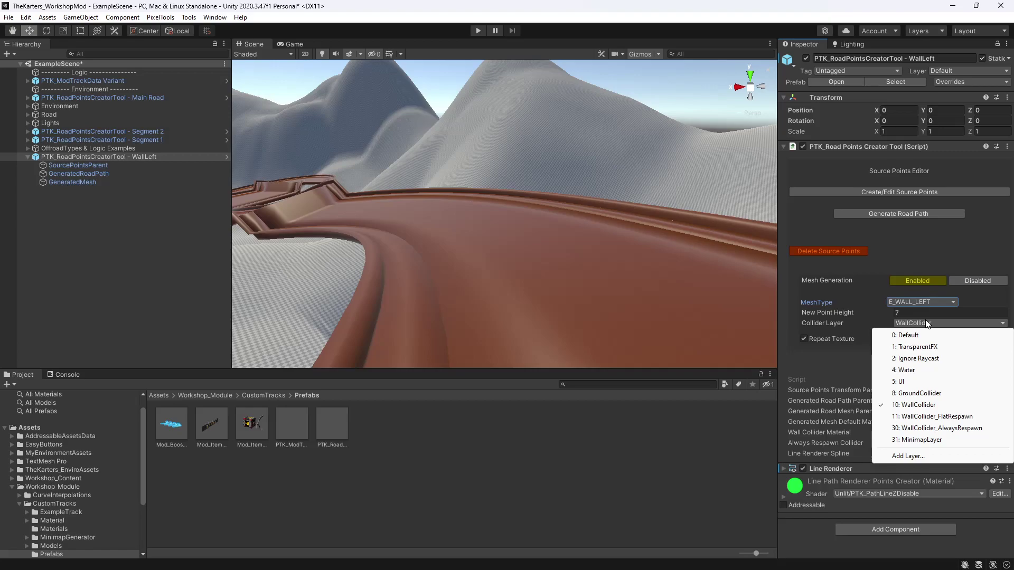
{"action": "left_click", "coordinate": [918, 405]}
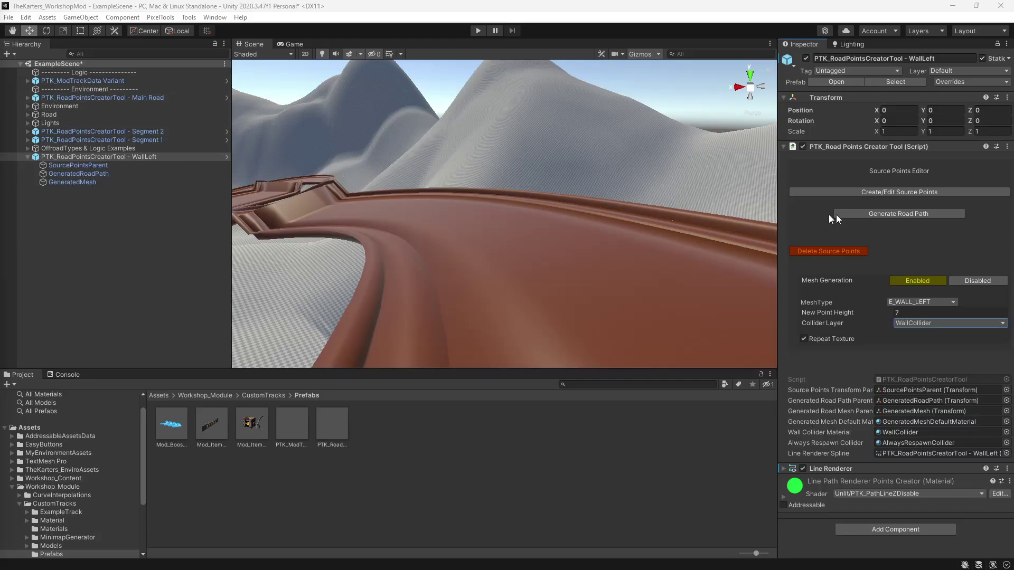
- Create eight source points along the far edge of the road curve for the left wall, and end point creation
{"action": "left_click", "coordinate": [915, 191]}
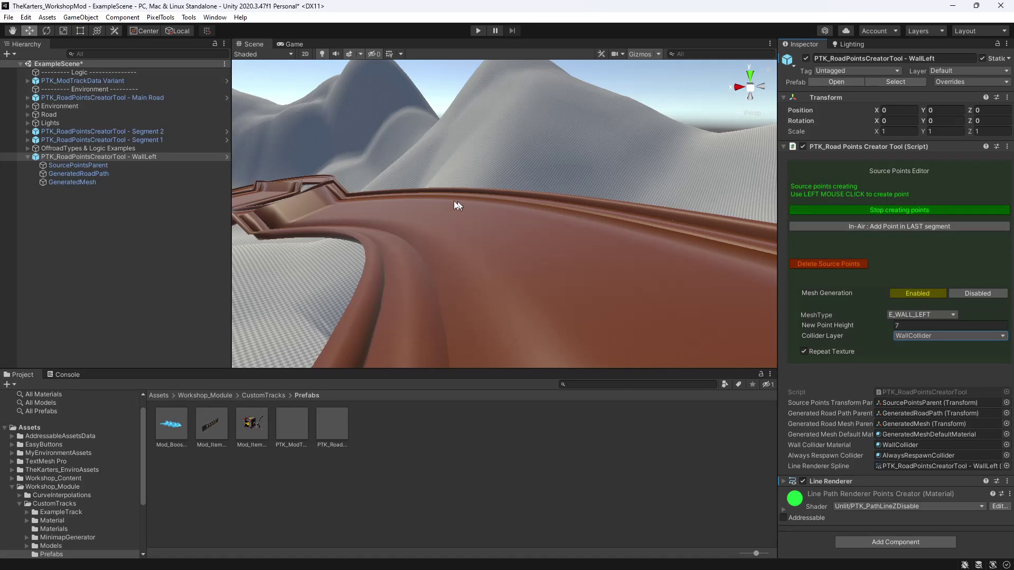
{"action": "left_click", "coordinate": [401, 191]}
{"action": "left_click", "coordinate": [453, 191]}
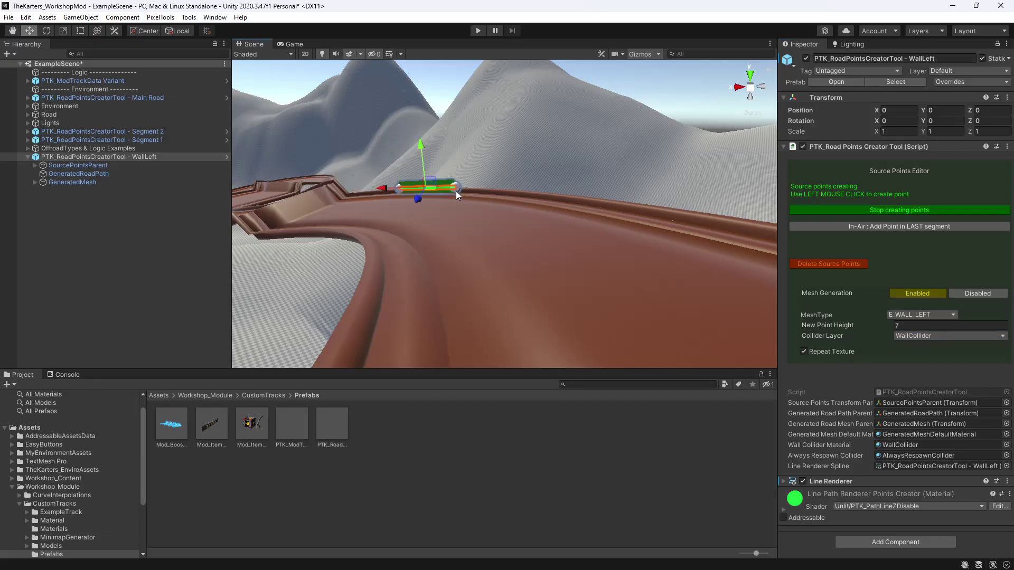
{"action": "left_click", "coordinate": [509, 191]}
{"action": "left_click", "coordinate": [578, 200]}
{"action": "left_click", "coordinate": [635, 208]}
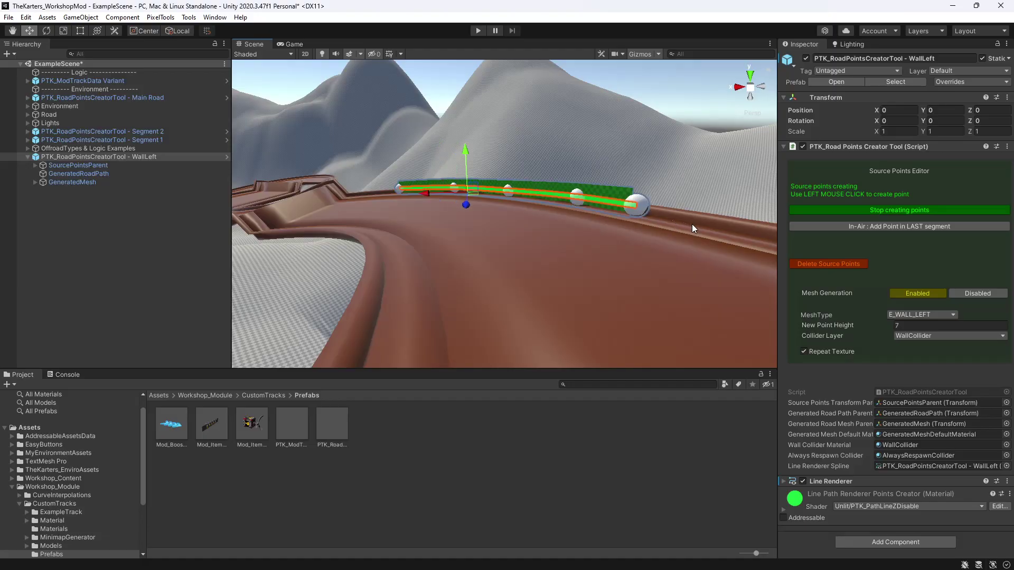
{"action": "left_click", "coordinate": [732, 228]}
{"action": "right_click_drag", "start_coordinate": [448, 228], "coordinate": [599, 216]}
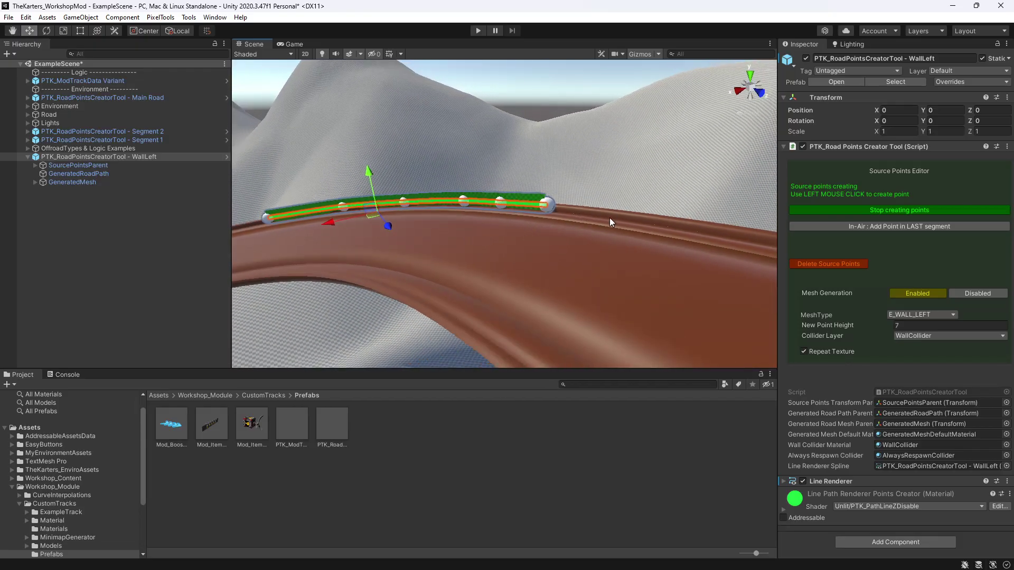
{"action": "left_click", "coordinate": [610, 219]}
{"action": "left_click", "coordinate": [703, 223]}
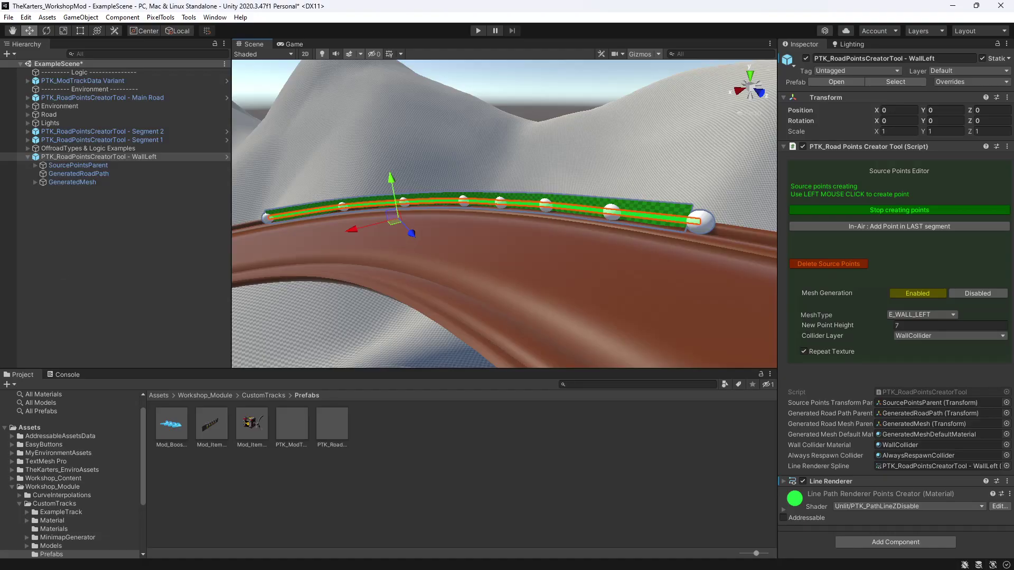
{"action": "left_click", "coordinate": [839, 211]}
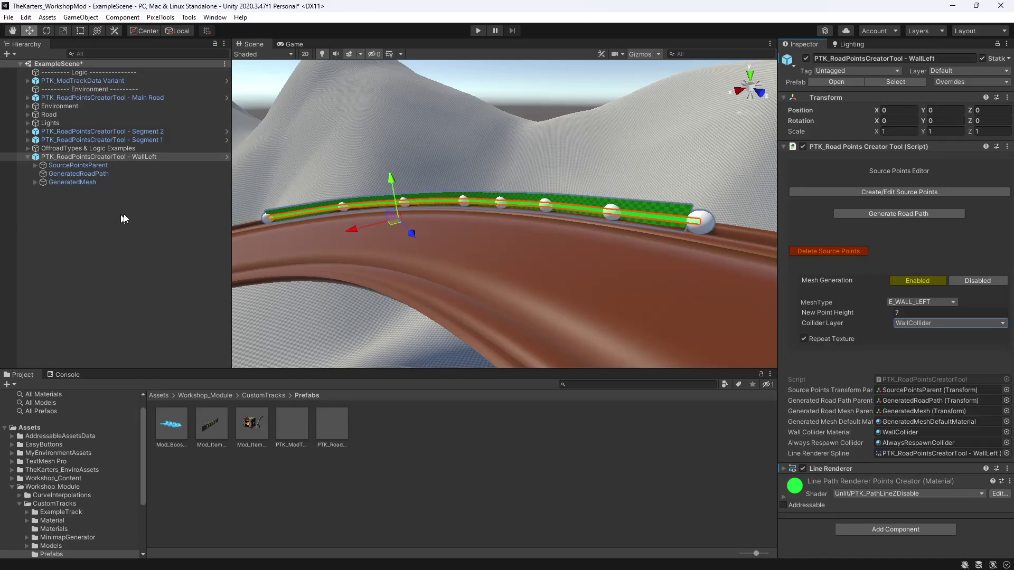
- Duplicate the last source point and move the copy further along the road edge to extend the wall
{"action": "left_click", "coordinate": [709, 219]}
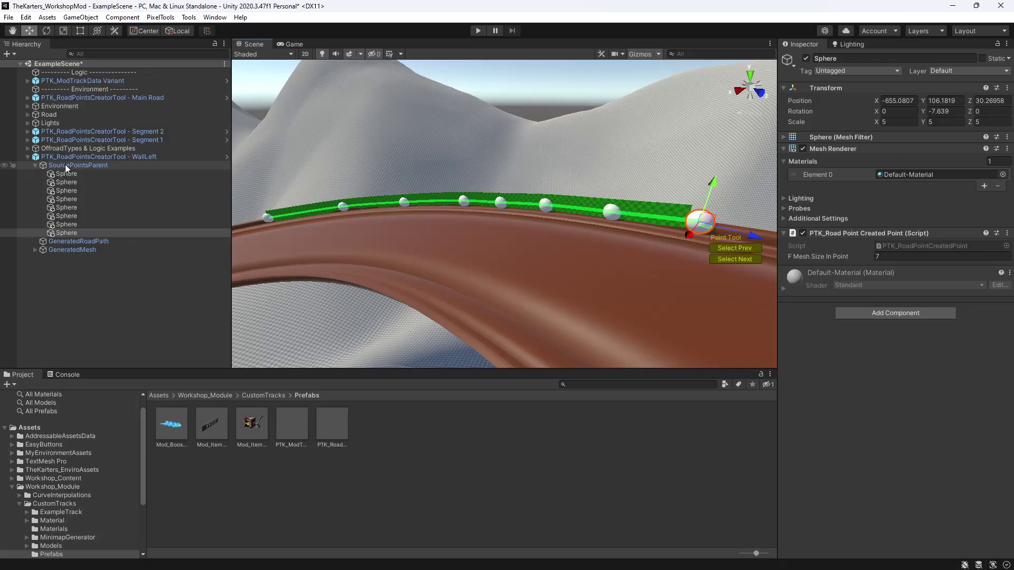
{"action": "right_click", "coordinate": [73, 234]}
{"action": "left_click", "coordinate": [62, 234]}
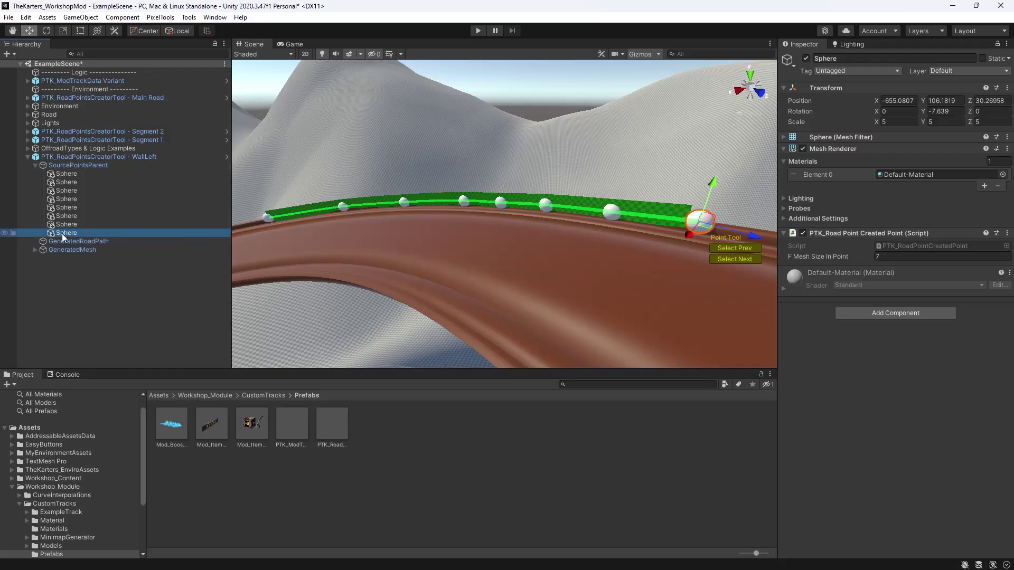
{"action": "key", "text": "Escape"}
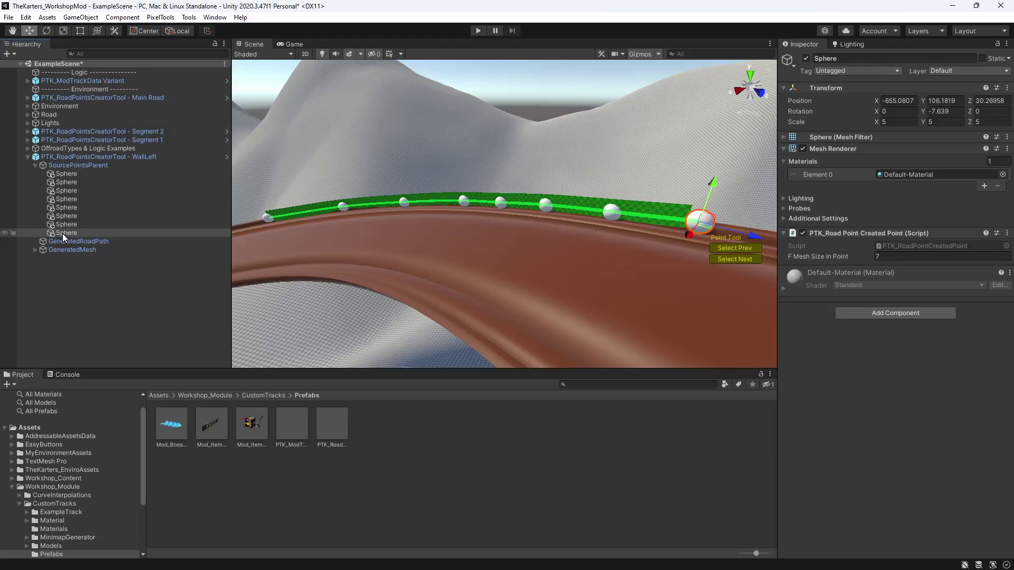
{"action": "key", "text": "ctrl+d"}
{"action": "middle_click_drag", "start_coordinate": [674, 252], "coordinate": [619, 249]}
{"action": "left_click_drag", "start_coordinate": [673, 234], "coordinate": [754, 214]}
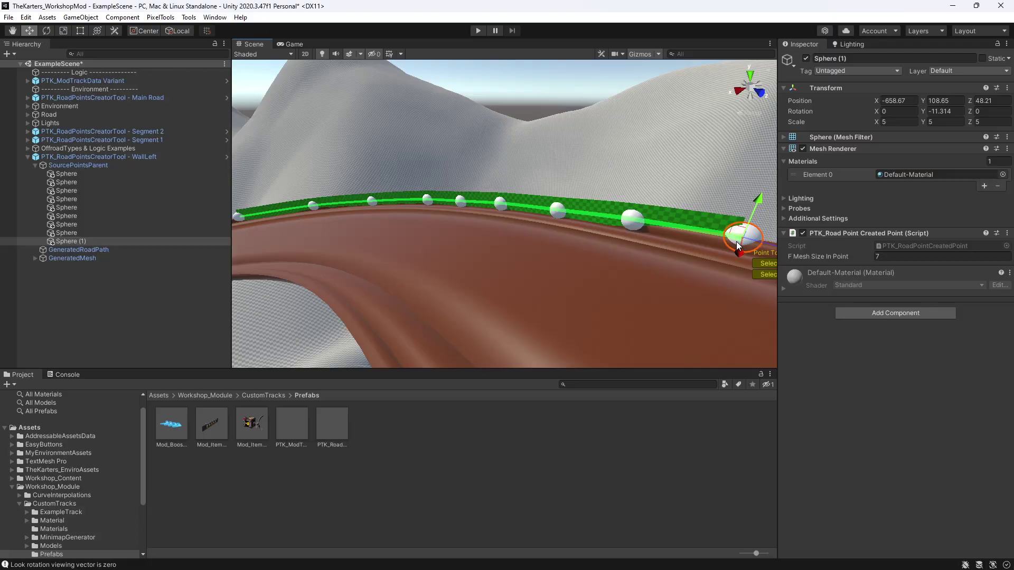
- Duplicate the fourth source point of the wall and reorder the copy to directly before the original
{"action": "middle_click_drag", "start_coordinate": [272, 294], "coordinate": [500, 280]}
{"action": "scroll", "coordinate": [500, 280], "scroll_direction": "down", "scroll_amount": 2}
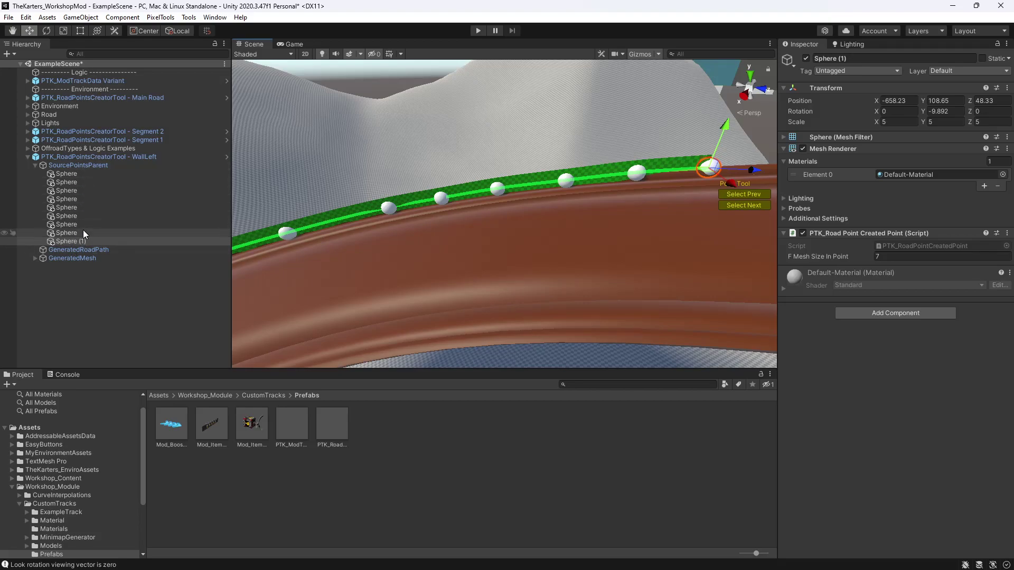
{"action": "left_click", "coordinate": [75, 197]}
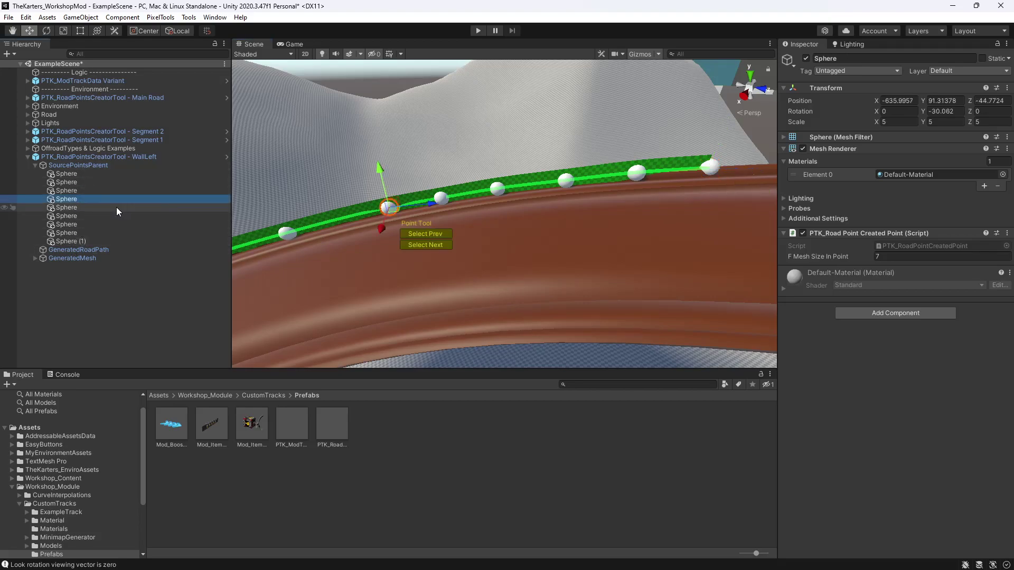
{"action": "middle_click_drag", "start_coordinate": [343, 222], "coordinate": [429, 224]}
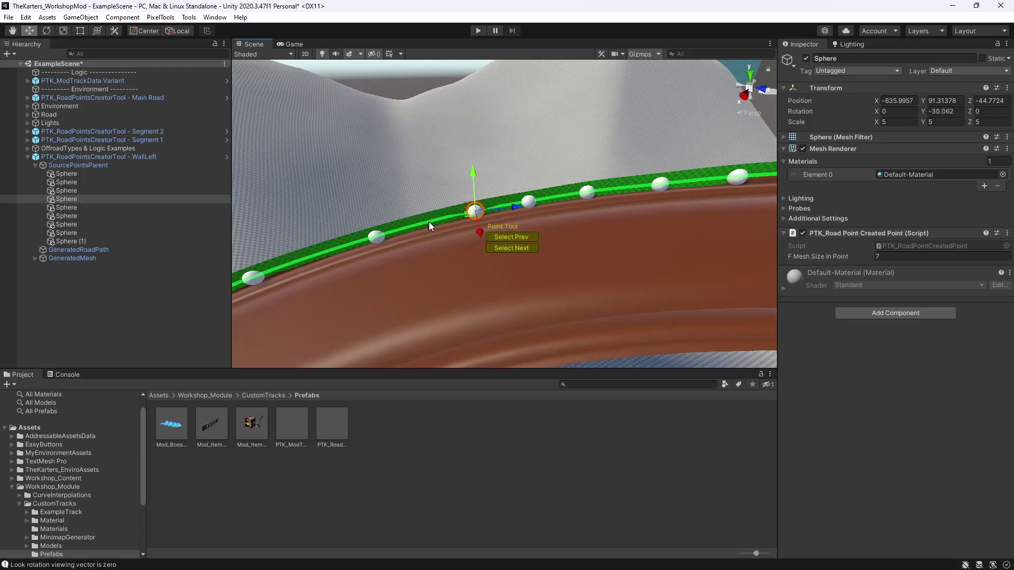
{"action": "left_click", "coordinate": [76, 196]}
{"action": "key", "text": "ctrl+d"}
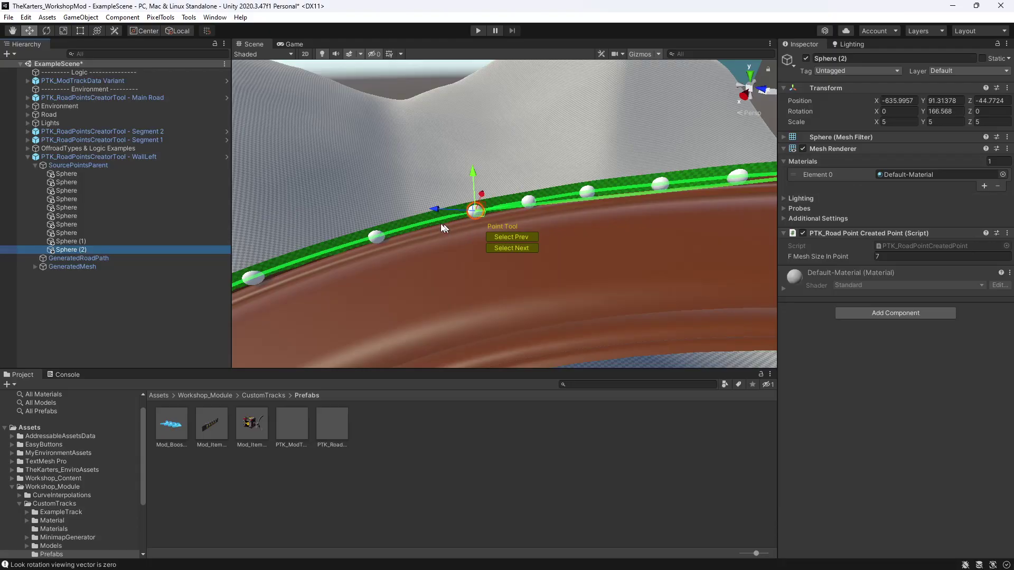
{"action": "left_click_drag", "start_coordinate": [84, 246], "coordinate": [78, 205]}
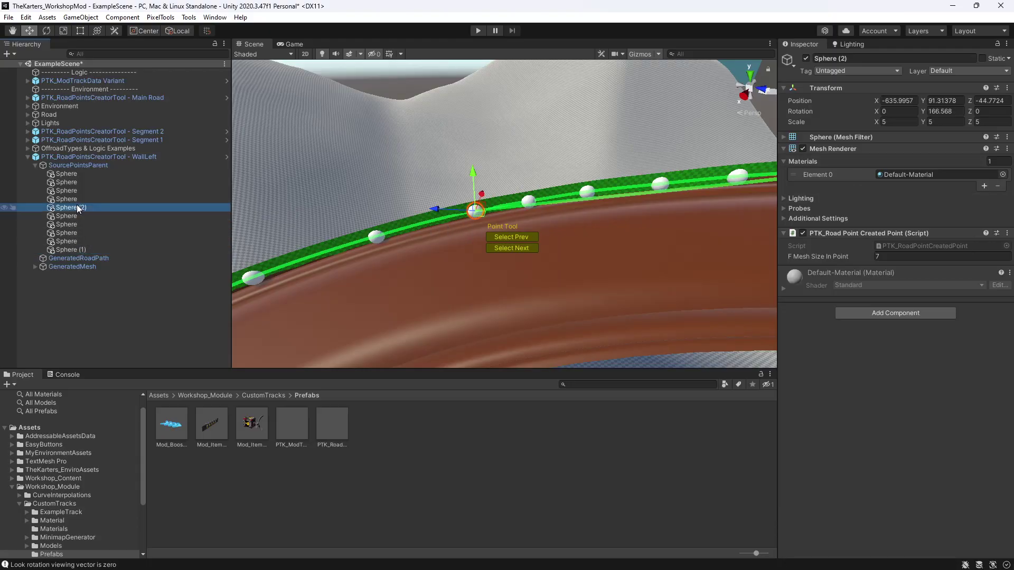
{"action": "left_click", "coordinate": [72, 216]}
{"action": "left_click", "coordinate": [75, 207]}
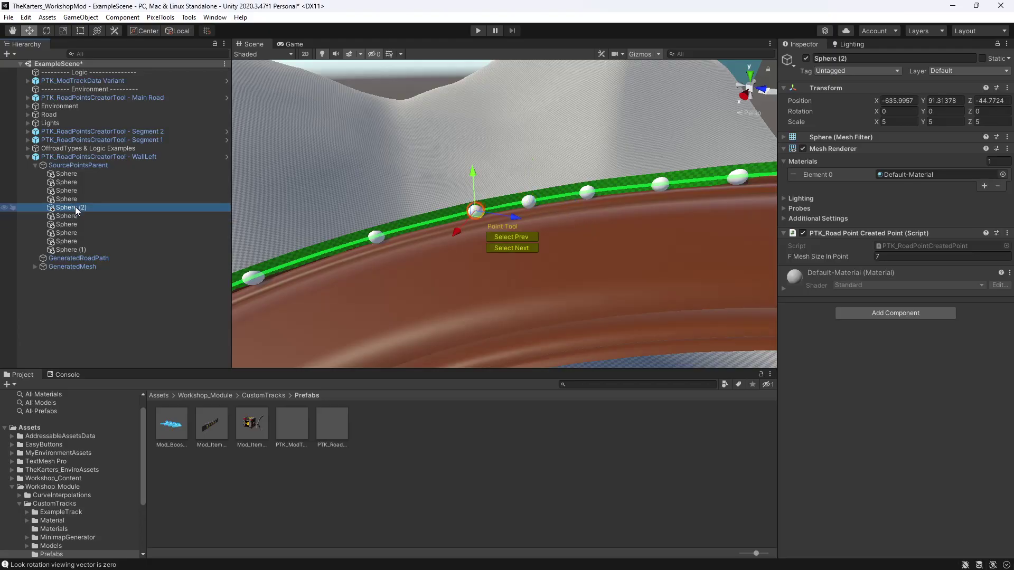
{"action": "left_click_drag", "start_coordinate": [88, 208], "coordinate": [78, 199]}
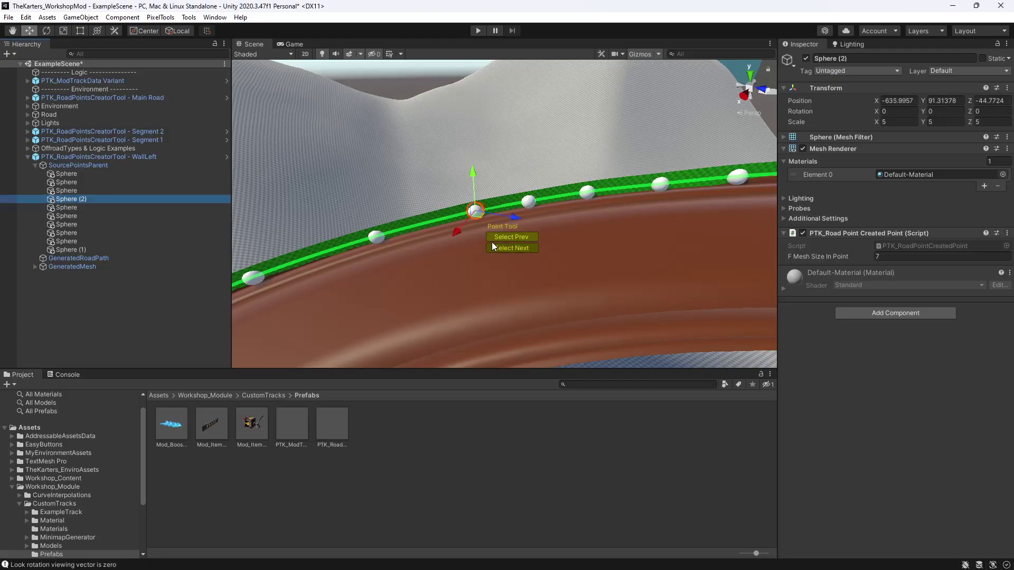
- Move the duplicated point away from the wall line and reorder it to follow the original fourth point
{"action": "left_click_drag", "start_coordinate": [480, 216], "coordinate": [420, 189]}
{"action": "left_click_drag", "start_coordinate": [62, 207], "coordinate": [73, 211]}
{"action": "left_click_drag", "start_coordinate": [423, 186], "coordinate": [495, 163]}
- Delete the displaced duplicate point and select the first source point to refresh the wall mesh
{"action": "left_click", "coordinate": [82, 200]}
{"action": "left_click", "coordinate": [82, 208]}
{"action": "key", "text": "Delete"}
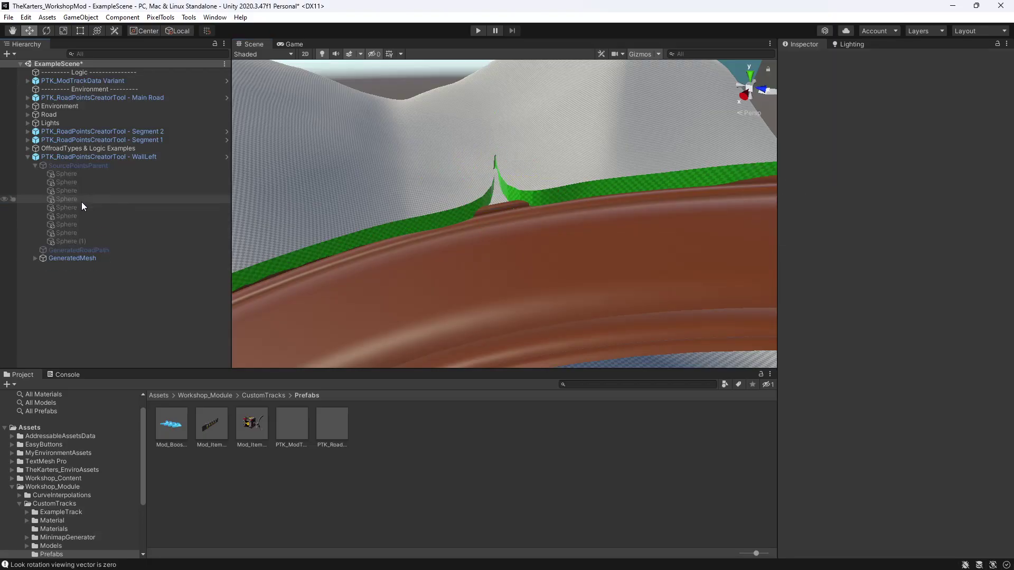
{"action": "left_click", "coordinate": [84, 166]}
{"action": "left_click", "coordinate": [109, 157]}
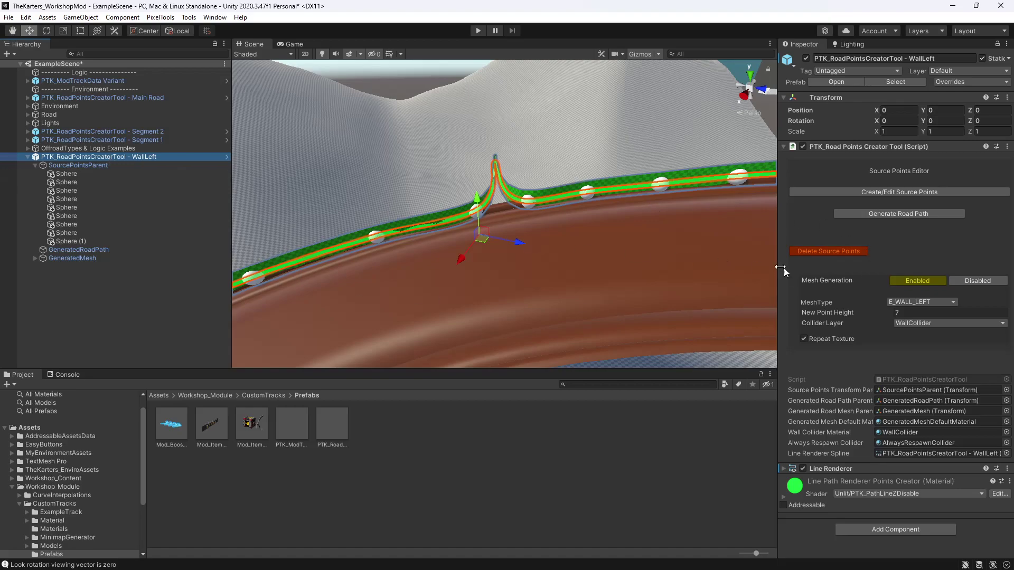
{"action": "left_click", "coordinate": [73, 173]}
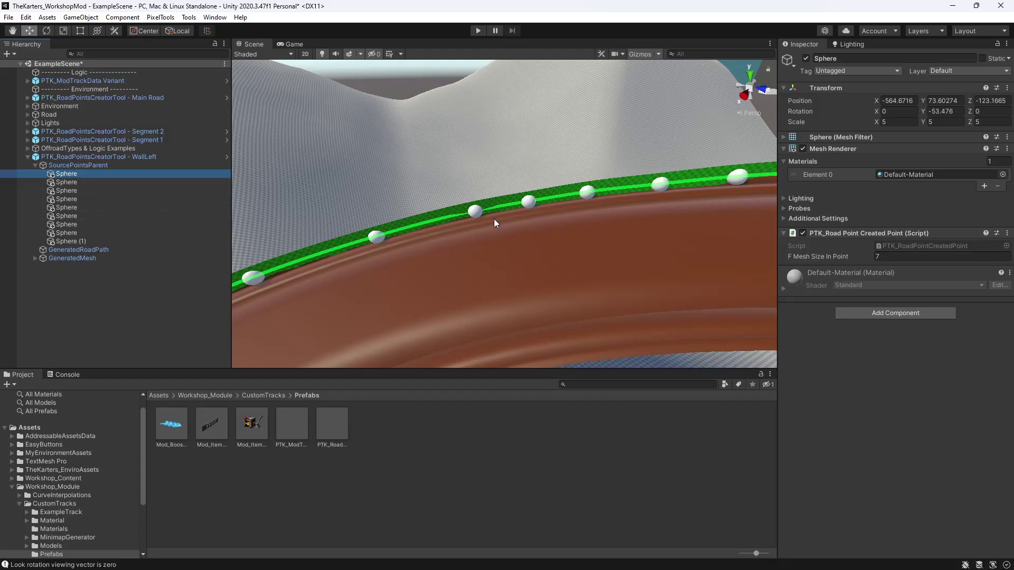
- Examine the source points and the generated left wall mesh along the road curve from several angles
{"action": "middle_click_drag", "start_coordinate": [522, 218], "coordinate": [498, 226]}
{"action": "right_click_drag", "start_coordinate": [513, 222], "coordinate": [472, 229]}
{"action": "scroll", "coordinate": [474, 226], "scroll_direction": "down", "scroll_amount": 2}
{"action": "mouse_move", "coordinate": [534, 220]}
{"action": "middle_mouse_down"}
{"action": "mouse_move", "coordinate": [520, 221]}
{"action": "mouse_move", "coordinate": [541, 227]}
{"action": "middle_mouse_up"}
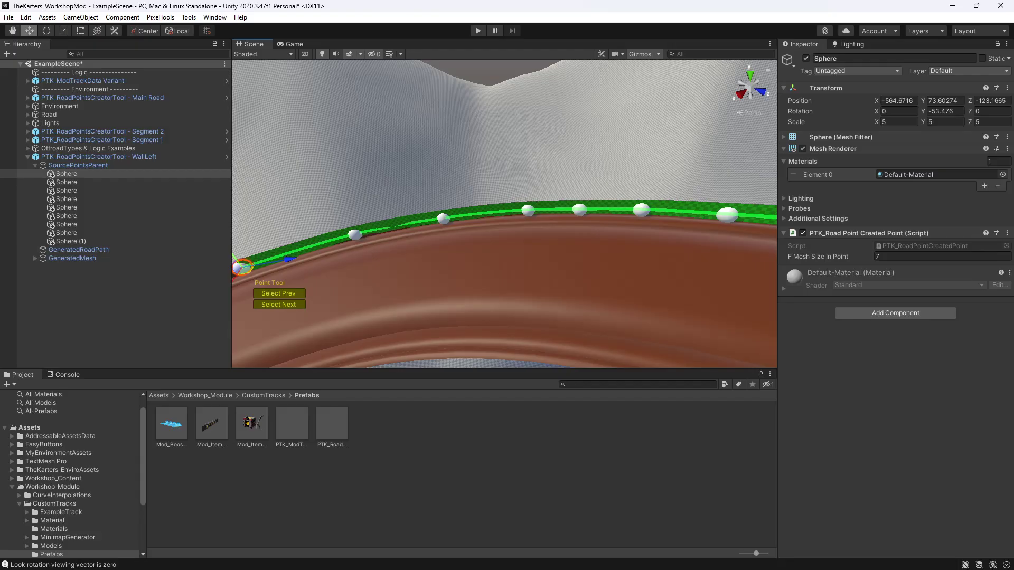
{"action": "scroll", "coordinate": [477, 231], "scroll_direction": "up", "scroll_amount": 1}
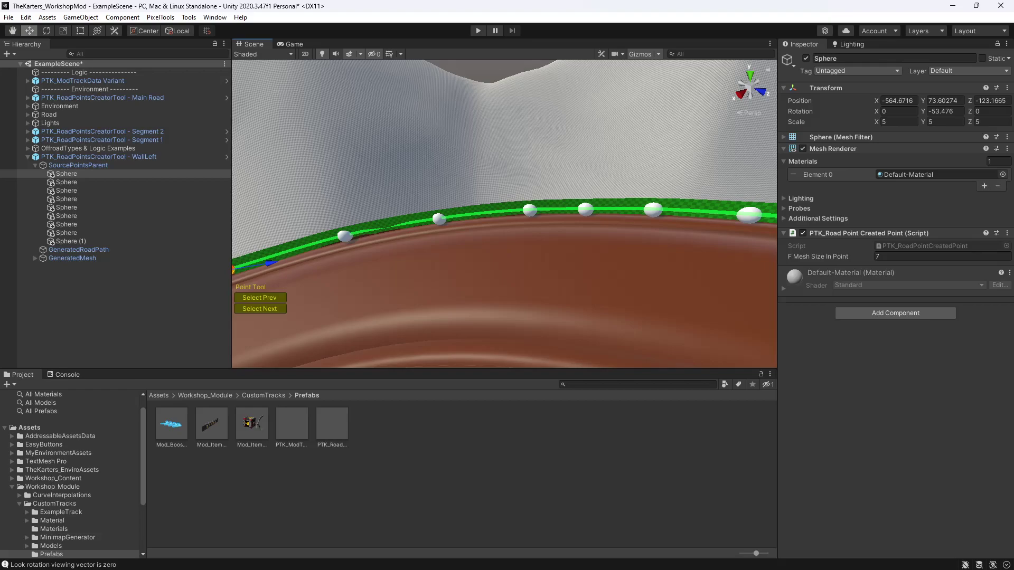
{"action": "right_click_drag", "start_coordinate": [502, 248], "coordinate": [434, 194]}
{"action": "middle_click_drag", "start_coordinate": [501, 285], "coordinate": [476, 239]}
{"action": "right_click_drag", "start_coordinate": [477, 239], "coordinate": [544, 240]}
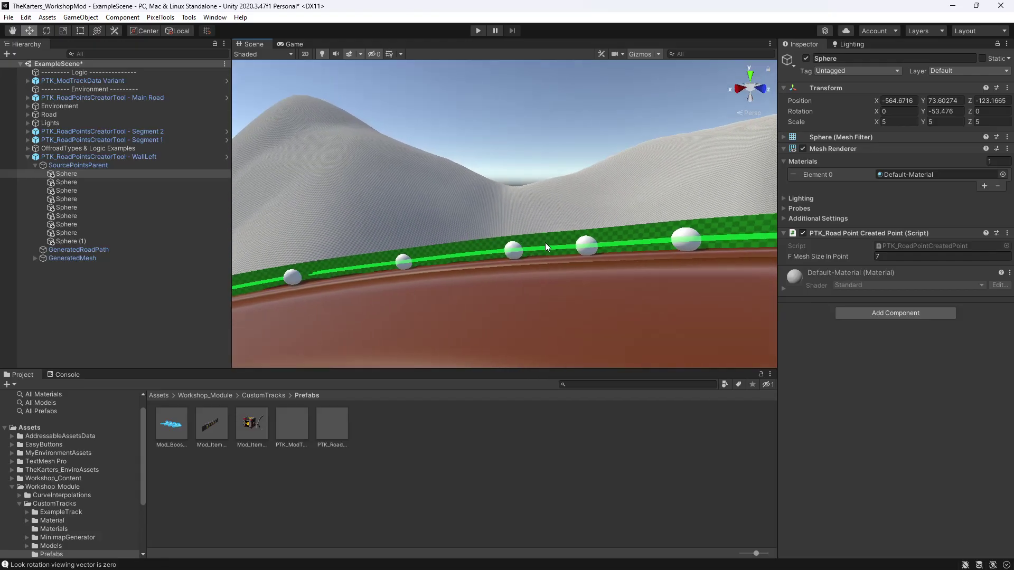
- Set the mesh size of the wall's fourth source point to 50
{"action": "middle_click_drag", "start_coordinate": [545, 240], "coordinate": [550, 245]}
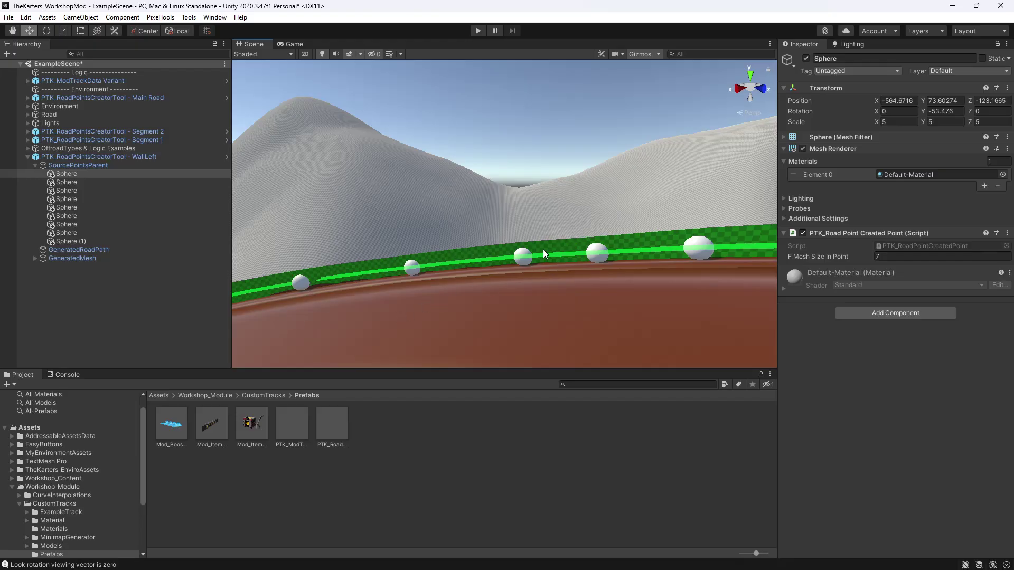
{"action": "left_click", "coordinate": [524, 254]}
{"action": "left_click", "coordinate": [524, 254]}
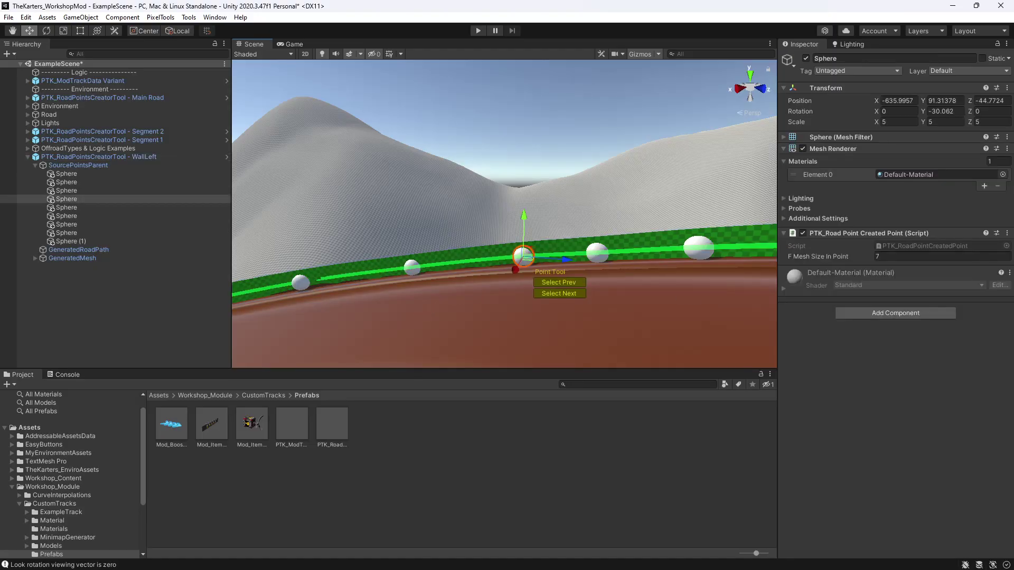
{"action": "left_click", "coordinate": [857, 256]}
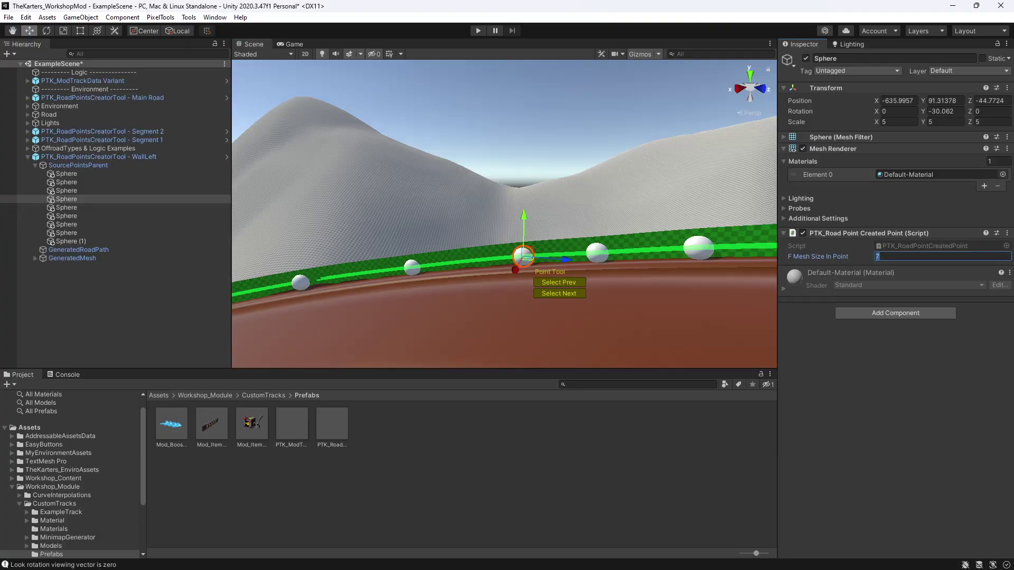
{"action": "type", "text": "50"}
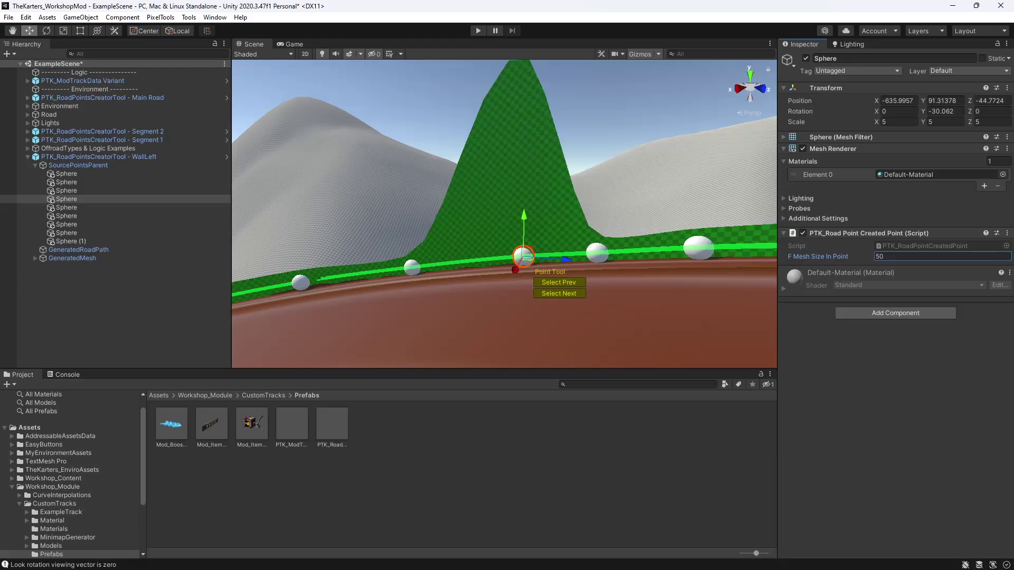
- Set the mesh size of the fifth source point, next along the wall, to 40
{"action": "left_click_drag", "start_coordinate": [499, 288], "coordinate": [508, 320], "text": "alt"}
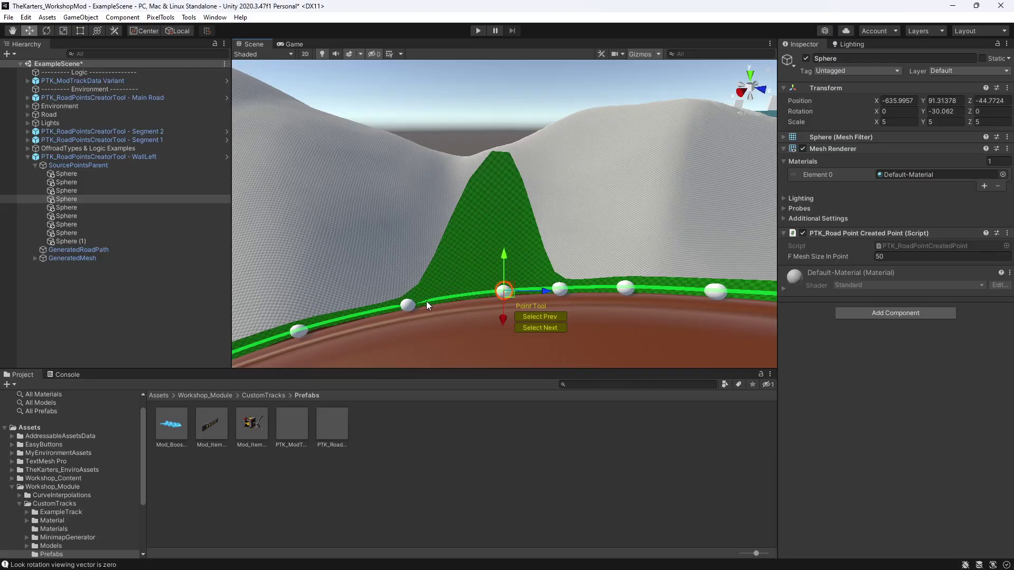
{"action": "left_click", "coordinate": [411, 306]}
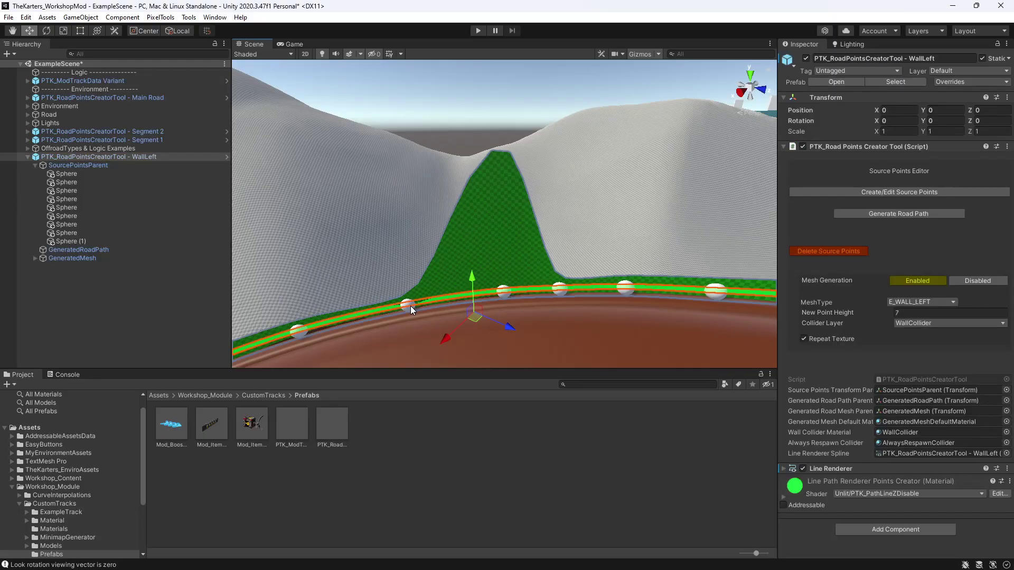
{"action": "left_click", "coordinate": [562, 291]}
{"action": "left_click", "coordinate": [893, 258]}
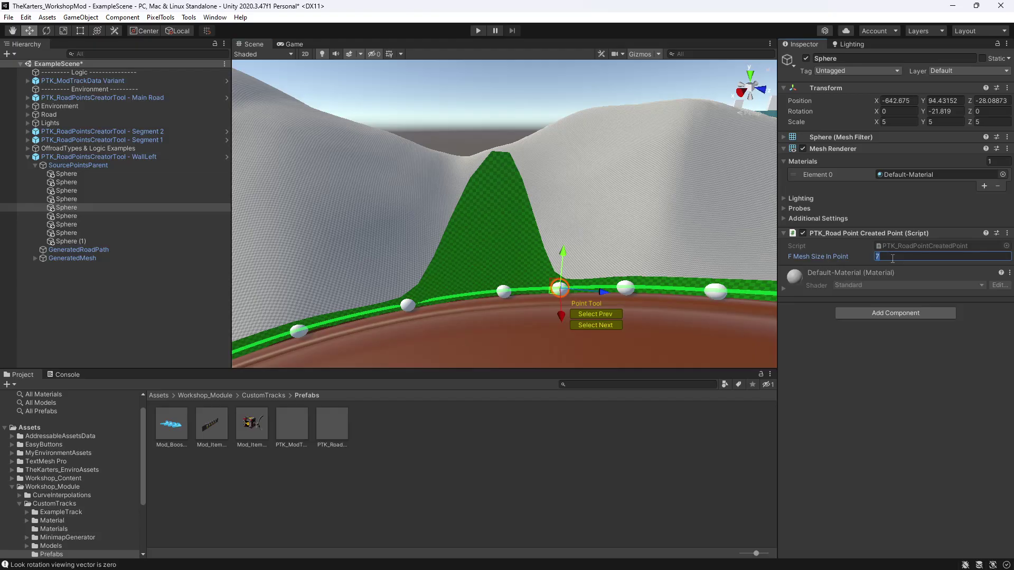
{"action": "type", "text": "40"}
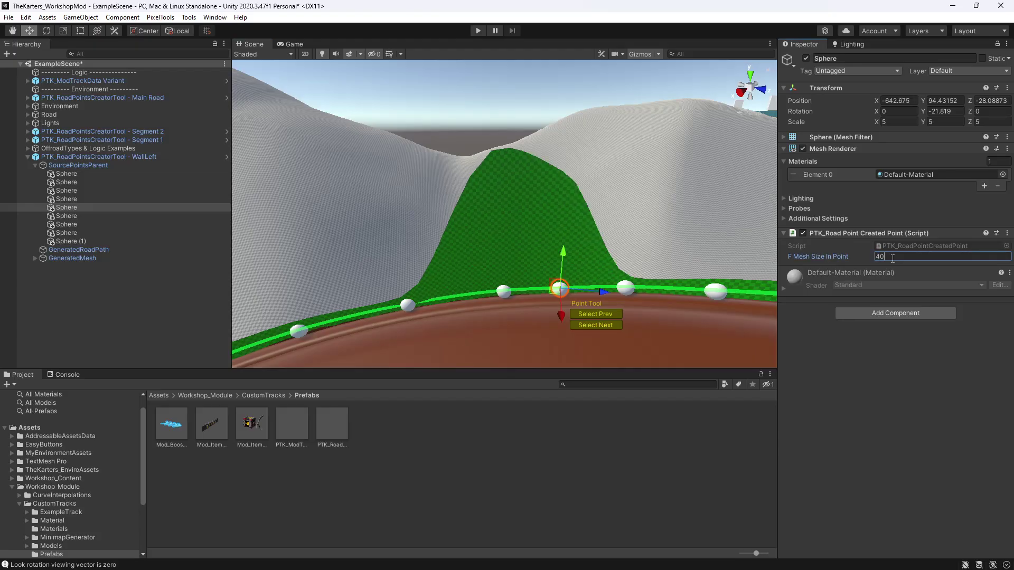
- Set the sixth source point's mesh size to 55.18 and collapse the source point list
{"action": "left_click", "coordinate": [73, 217]}
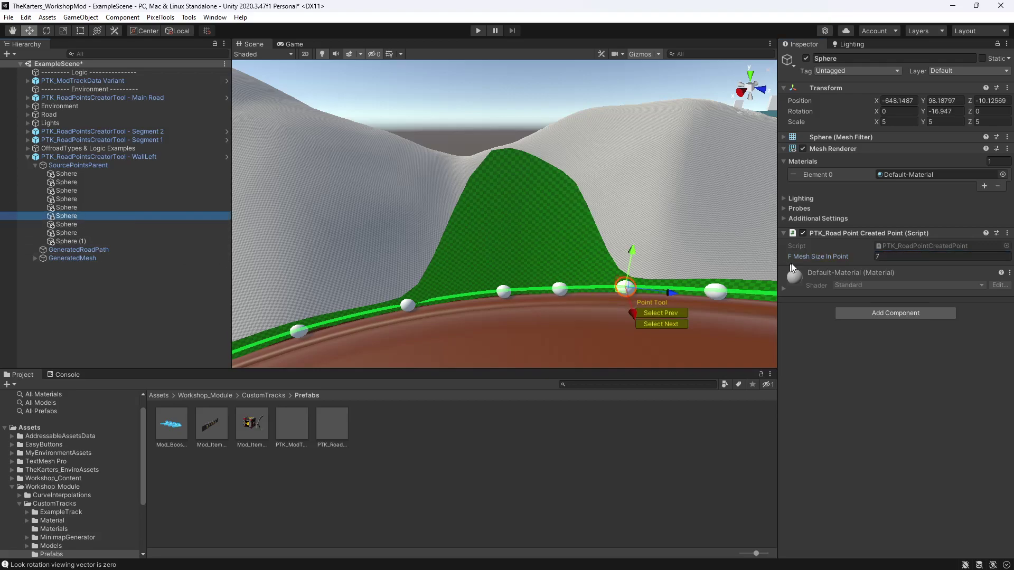
{"action": "left_click_drag", "start_coordinate": [923, 281], "coordinate": [157, 283]}
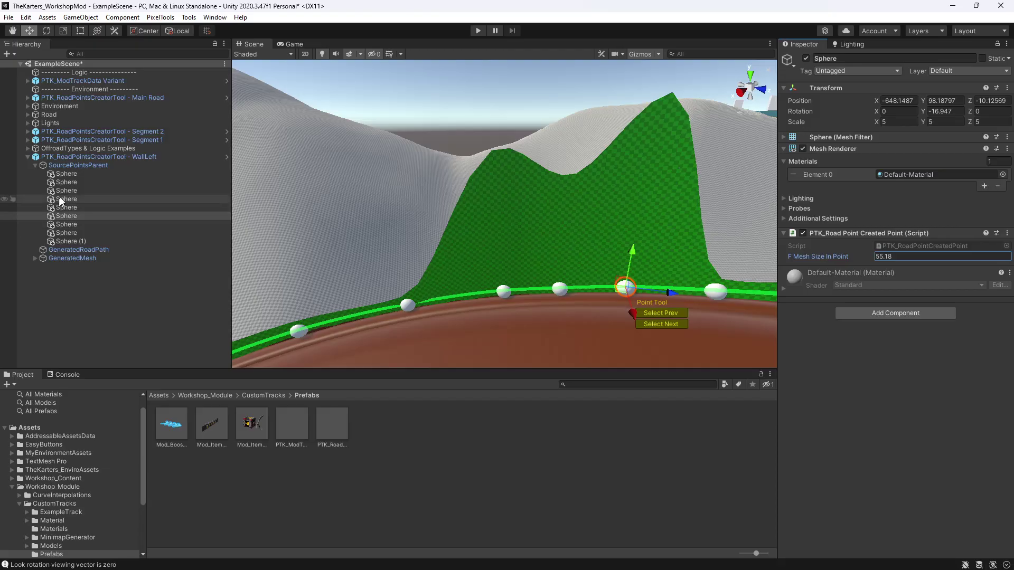
{"action": "left_click", "coordinate": [35, 164]}
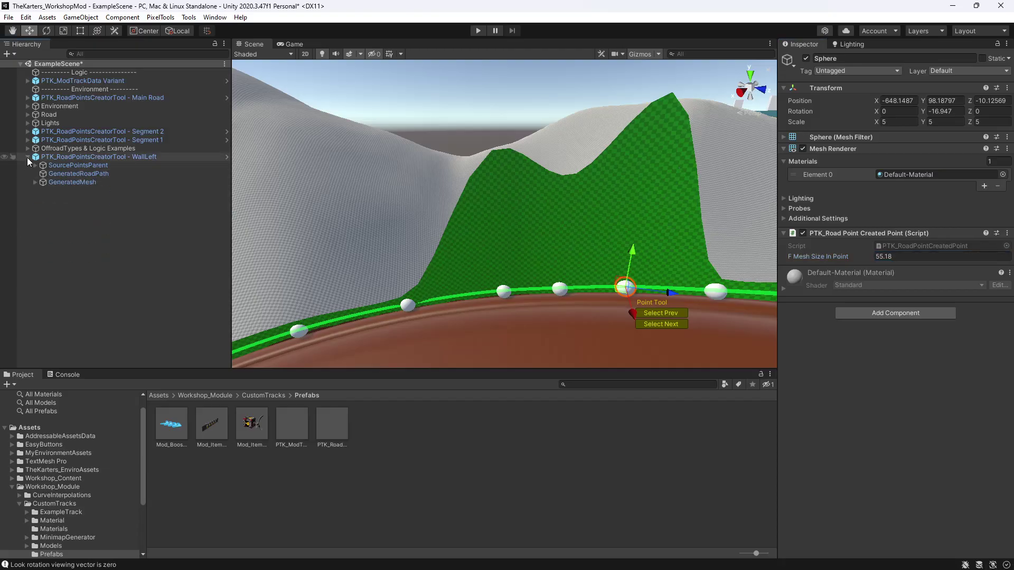
- Move Generated_WallMesh out of GeneratedMesh to the scene root, directly above the WallLeft creator tool
{"action": "left_click", "coordinate": [73, 158]}
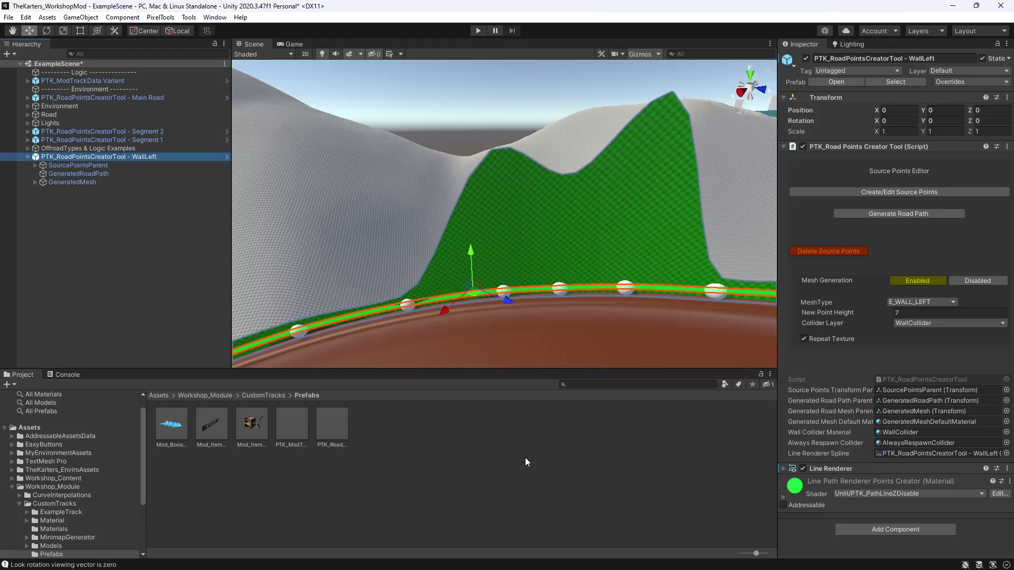
{"action": "left_click", "coordinate": [36, 183]}
{"action": "left_click", "coordinate": [69, 190]}
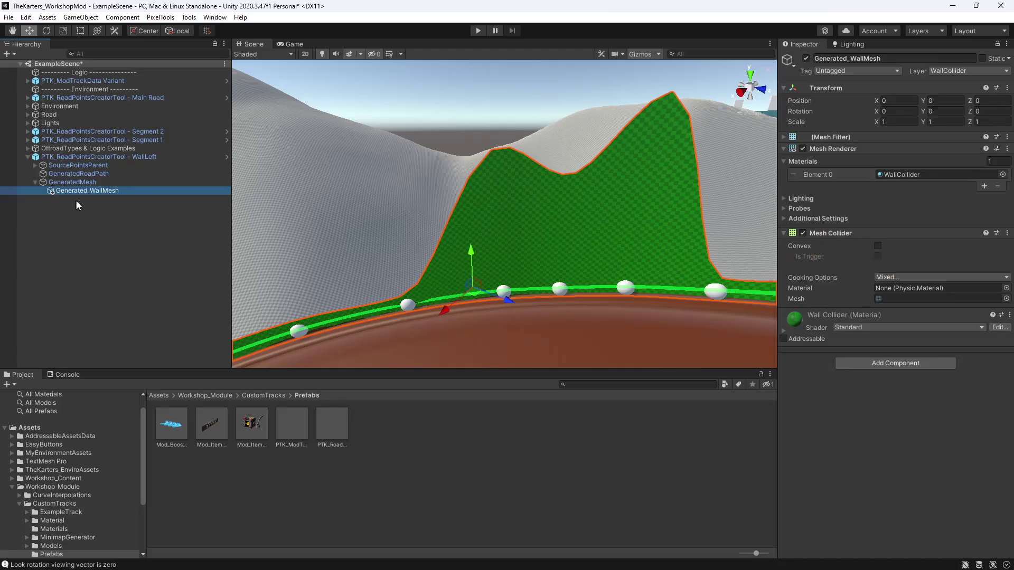
{"action": "left_click_drag", "start_coordinate": [90, 190], "coordinate": [63, 217]}
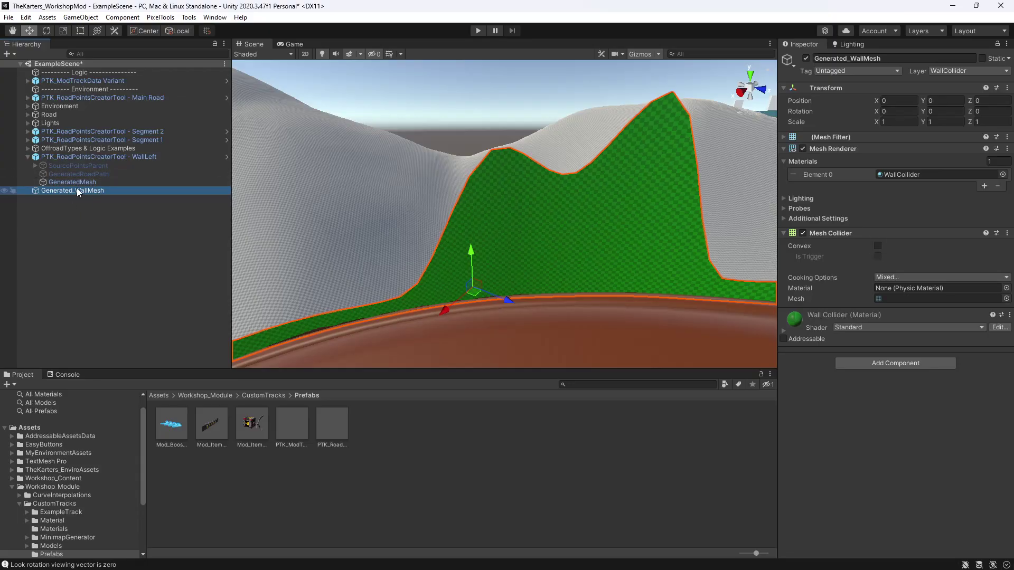
{"action": "left_click_drag", "start_coordinate": [82, 192], "coordinate": [75, 155]}
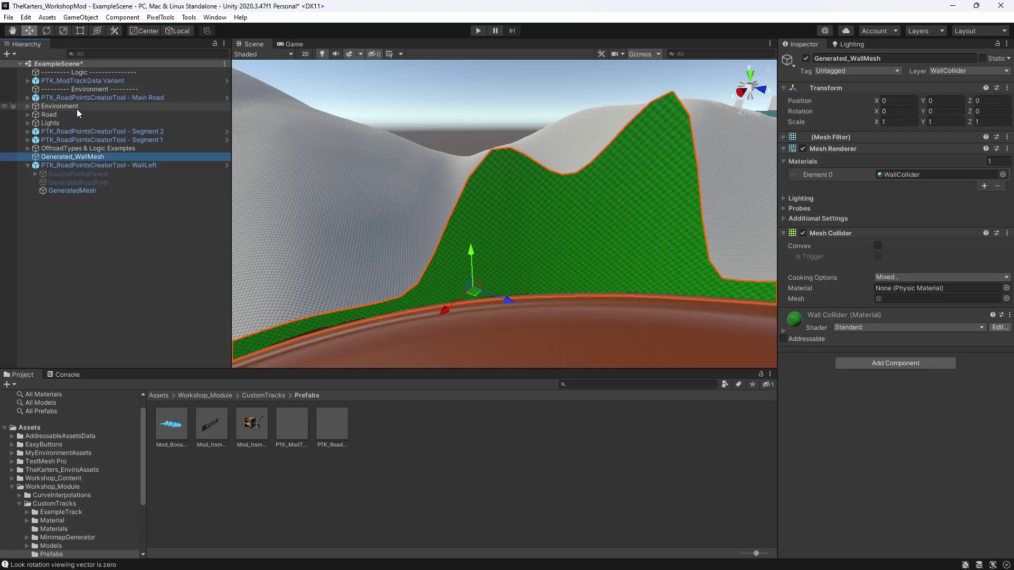
- Parent Generated_WallMesh to WallColliders under the Extra Colliders of PTK_ModTrackData Variant
{"action": "left_click", "coordinate": [29, 81]}
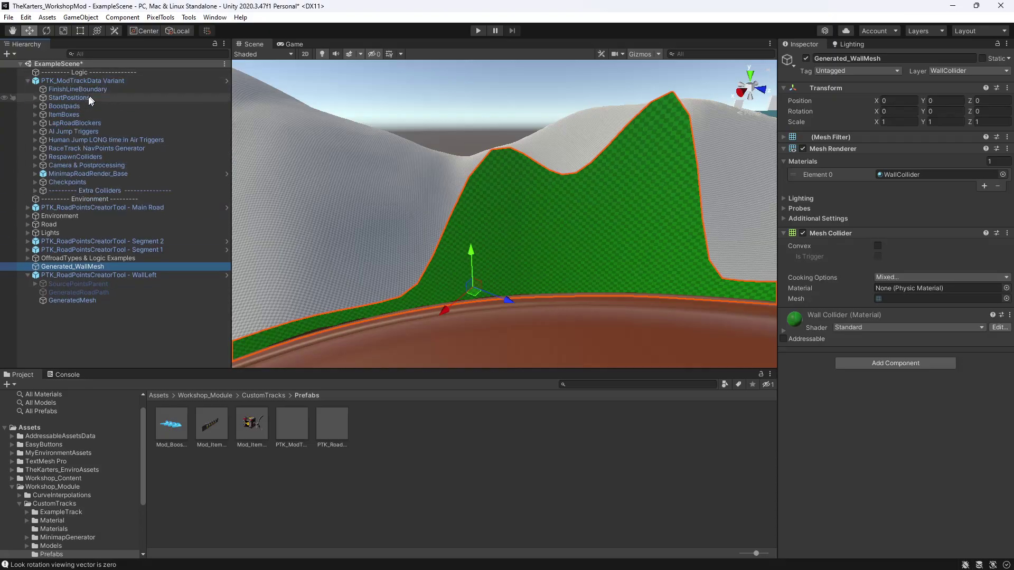
{"action": "left_click", "coordinate": [36, 191]}
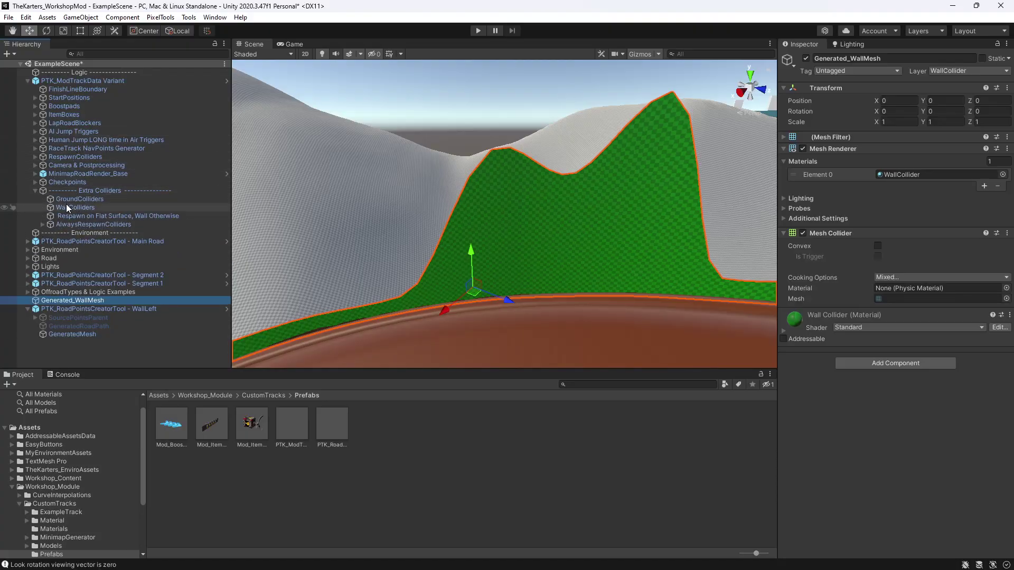
{"action": "left_click", "coordinate": [83, 300]}
{"action": "left_click", "coordinate": [92, 309]}
{"action": "left_click_drag", "start_coordinate": [91, 301], "coordinate": [89, 209]}
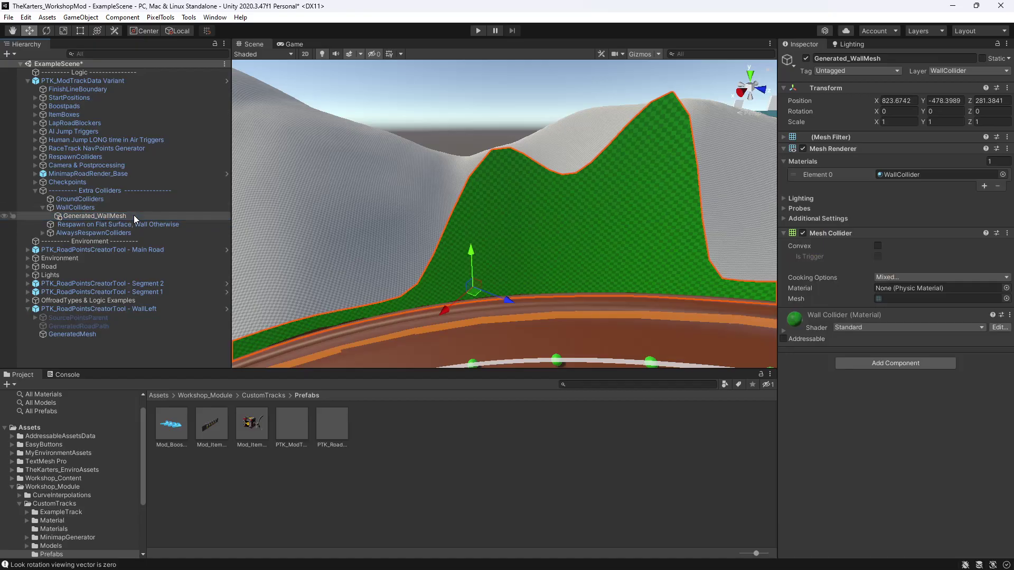
- Rename the wall mesh to "Generated_WallMesh - WallLeft" and mark it as static
{"action": "left_click", "coordinate": [899, 60]}
{"action": "left_click", "coordinate": [907, 60]}
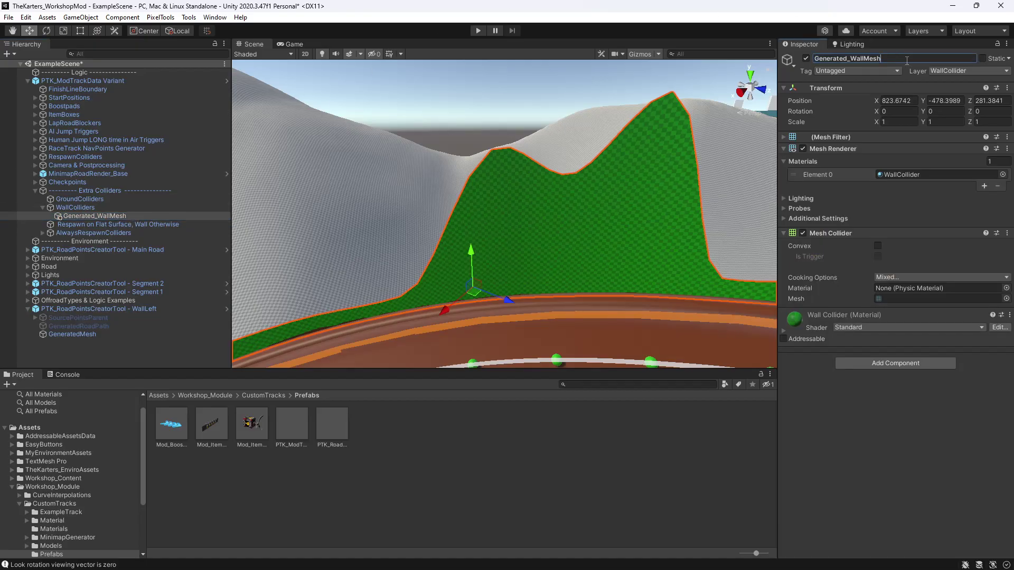
{"action": "type", "text": "- WallLeft"}
{"action": "key", "text": "Return"}
{"action": "left_click", "coordinate": [982, 58]}
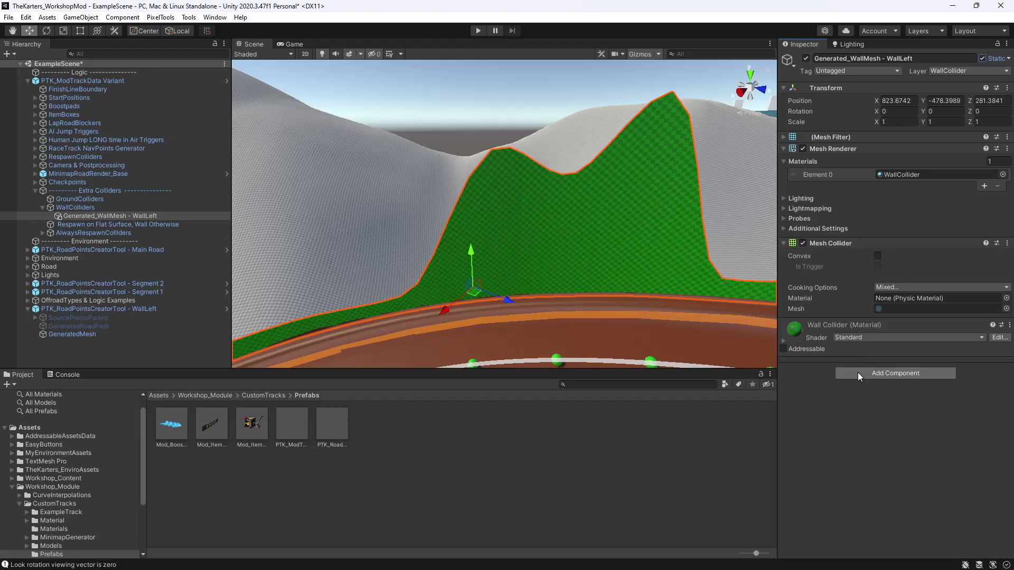
- Switch the wall's mesh collider and mesh renderer off and on again to inspect the collider wireframe
{"action": "left_click", "coordinate": [803, 243]}
{"action": "left_click", "coordinate": [803, 243]}
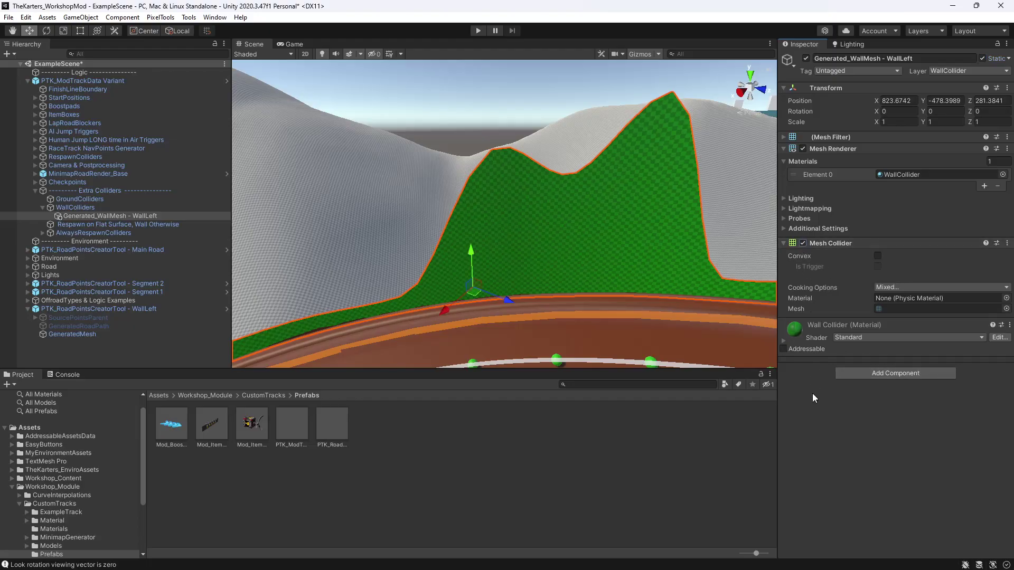
{"action": "left_click", "coordinate": [803, 148]}
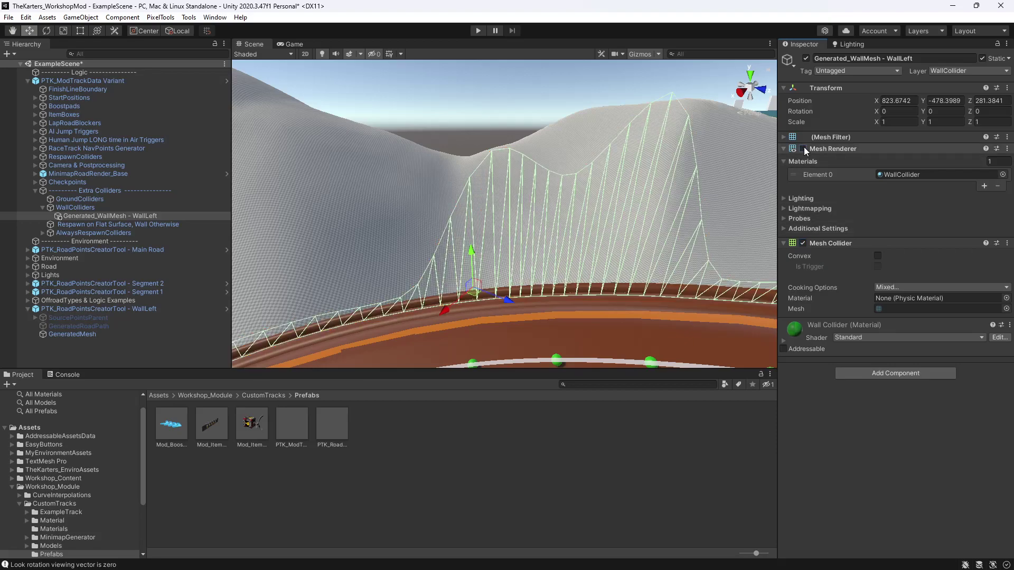
{"action": "left_click", "coordinate": [803, 149]}
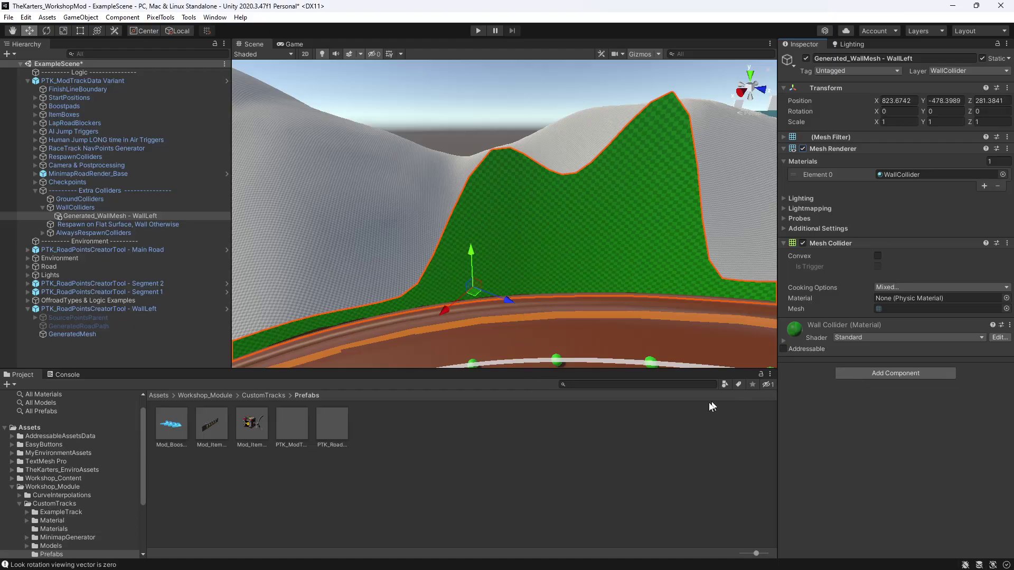
- Add the PTK_Hide Mesh Renderer In Play Mode component to the wall mesh and collapse the track data hierarchy
{"action": "left_click", "coordinate": [908, 374]}
{"action": "left_click", "coordinate": [854, 385]}
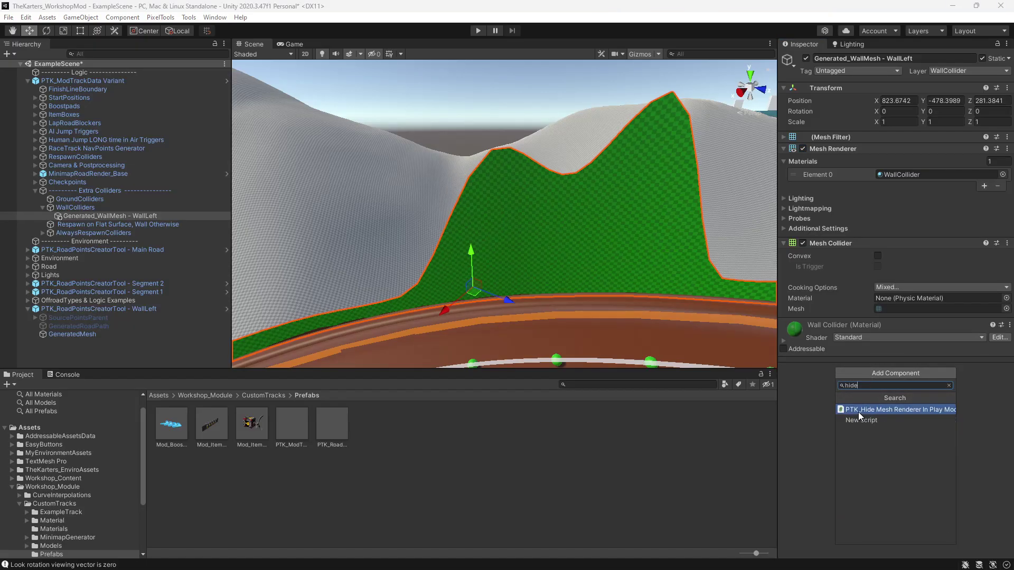
{"action": "left_click", "coordinate": [917, 411]}
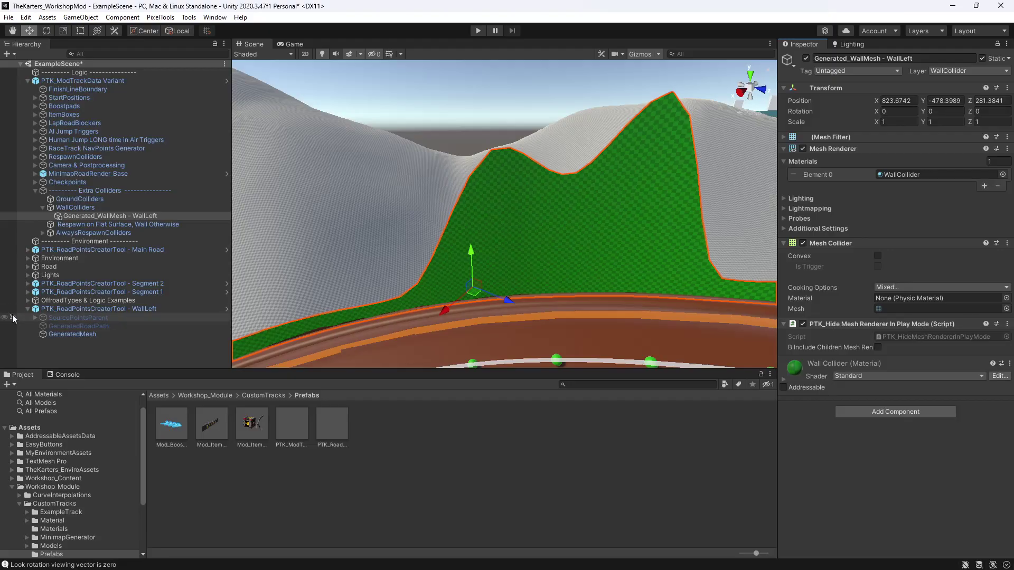
{"action": "left_click", "coordinate": [42, 206]}
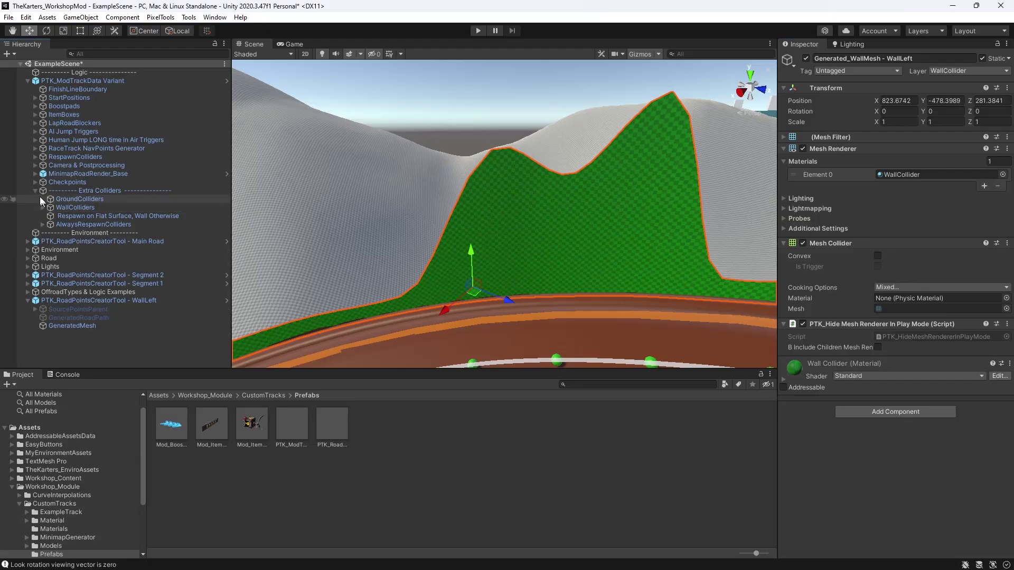
{"action": "left_click", "coordinate": [35, 190]}
{"action": "left_click", "coordinate": [28, 80]}
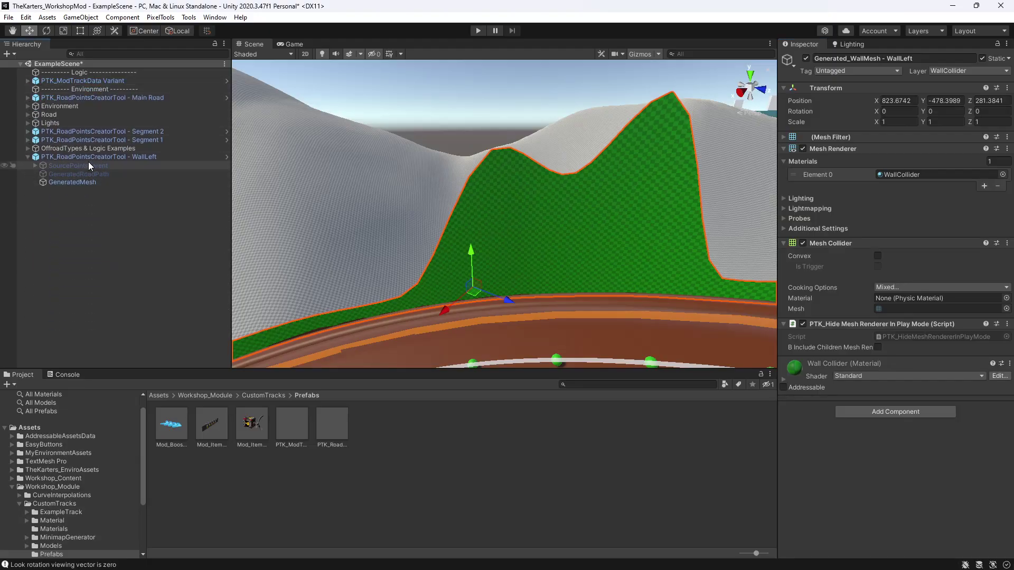
- Select the left wall mesh in the scene and delete it from the wall colliders
{"action": "left_click", "coordinate": [512, 242]}
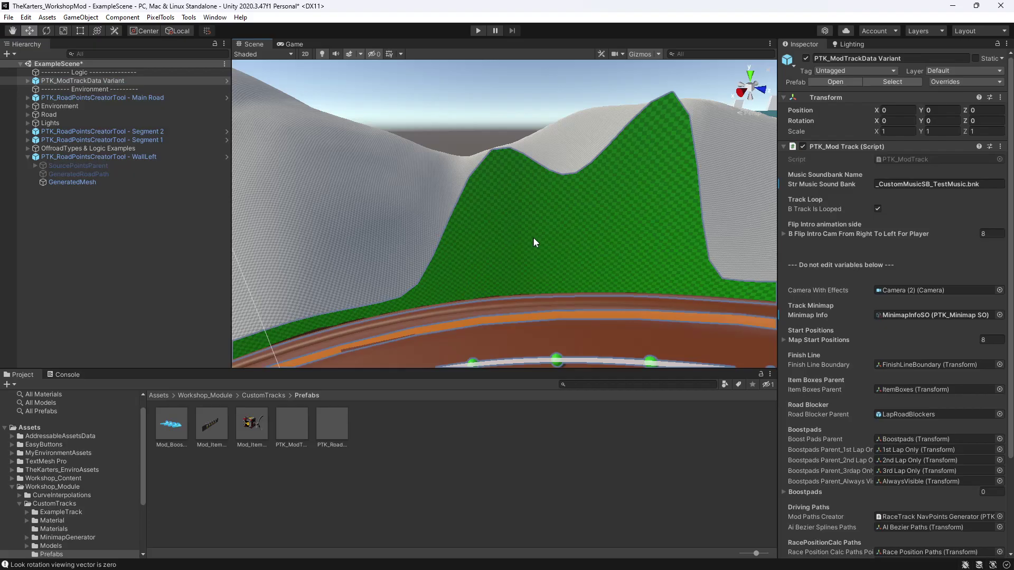
{"action": "left_click", "coordinate": [545, 225]}
{"action": "left_click", "coordinate": [502, 240]}
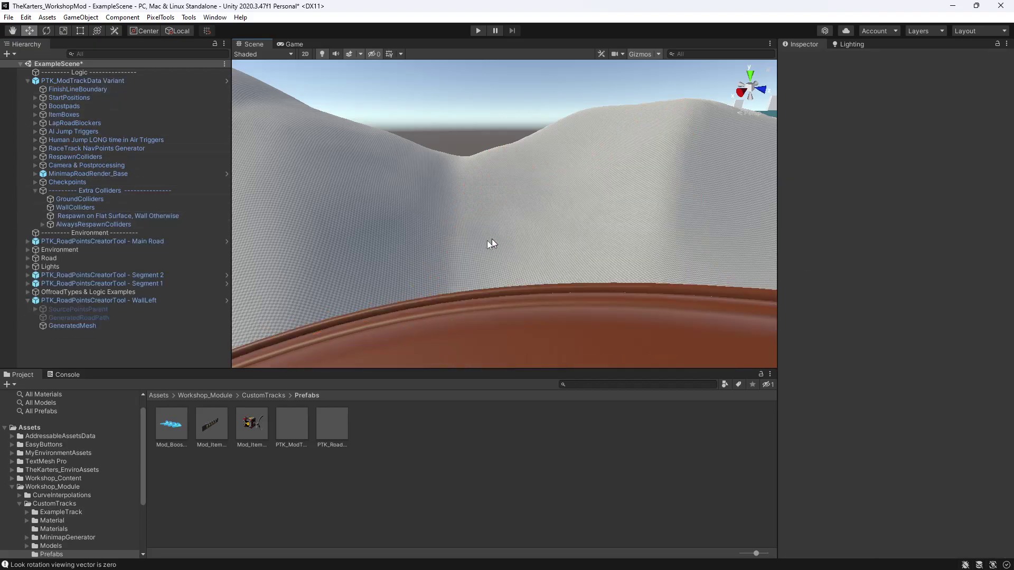
- Regenerate the left wall mesh by selecting the first source point of the WallLeft creator tool
{"action": "left_click", "coordinate": [115, 300]}
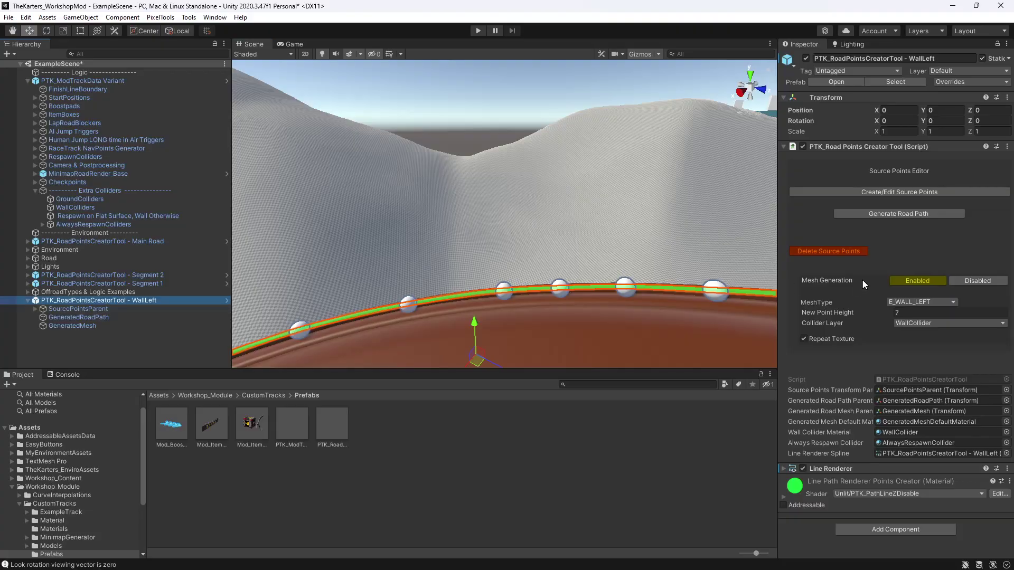
{"action": "left_click", "coordinate": [80, 309]}
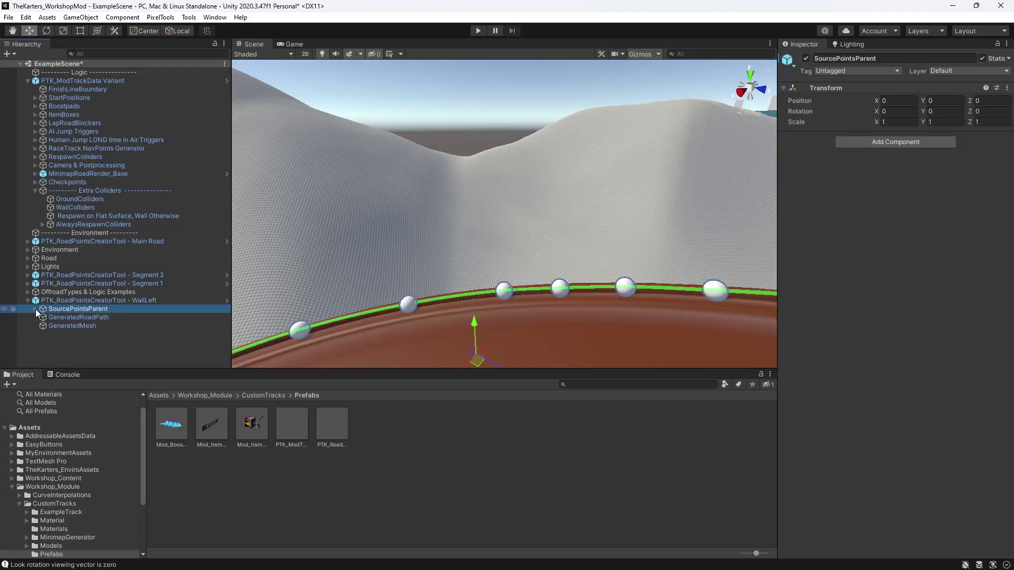
{"action": "left_click", "coordinate": [35, 309]}
{"action": "left_click", "coordinate": [67, 317]}
{"action": "scroll", "coordinate": [76, 307], "scroll_direction": "down", "scroll_amount": 3}
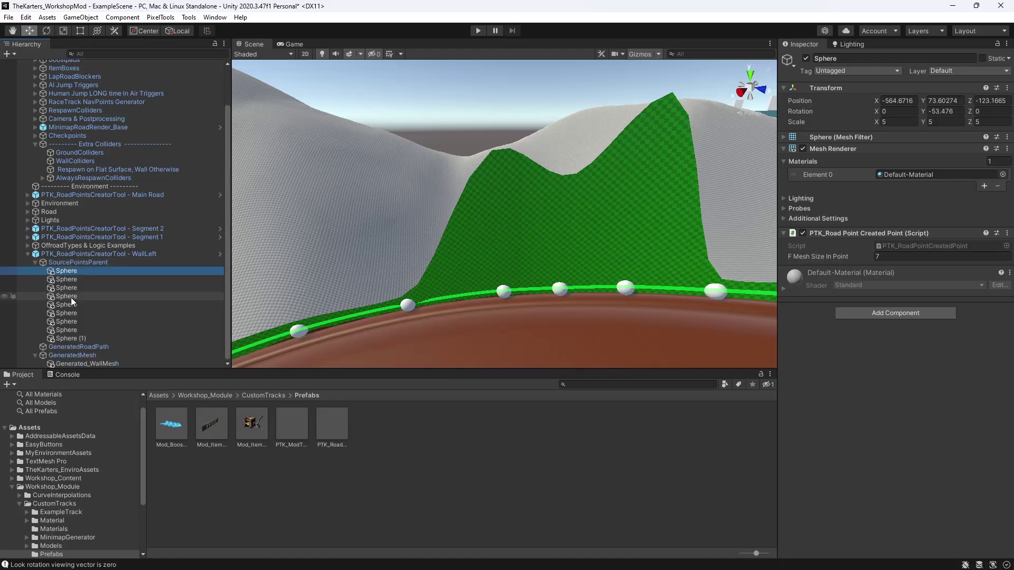
- Check the first and fourth source points of the regenerated wall and the WallLeft creator tool's settings
{"action": "left_click", "coordinate": [64, 363]}
{"action": "left_click", "coordinate": [68, 271]}
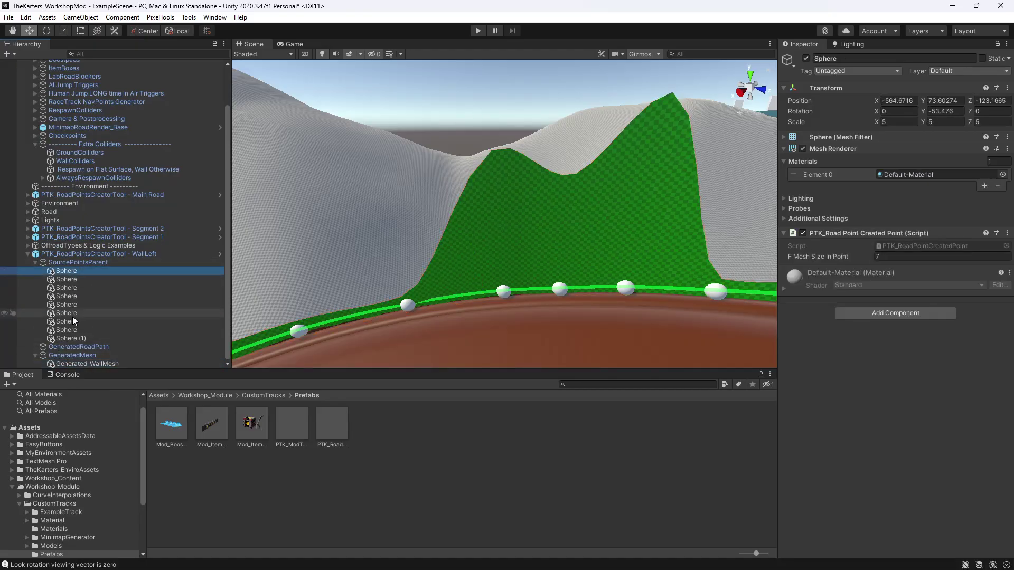
{"action": "left_click", "coordinate": [73, 296]}
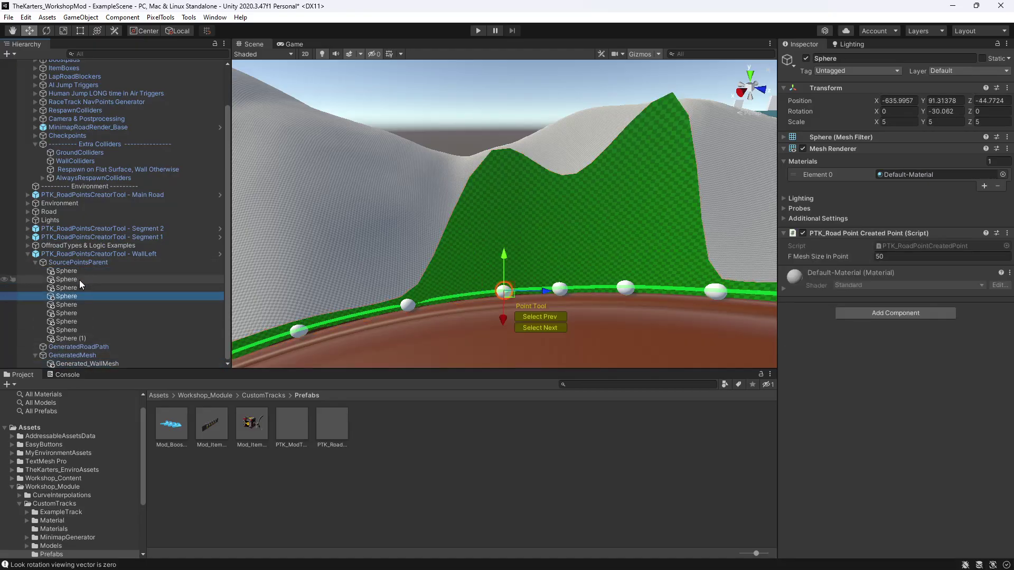
{"action": "left_click", "coordinate": [106, 254]}
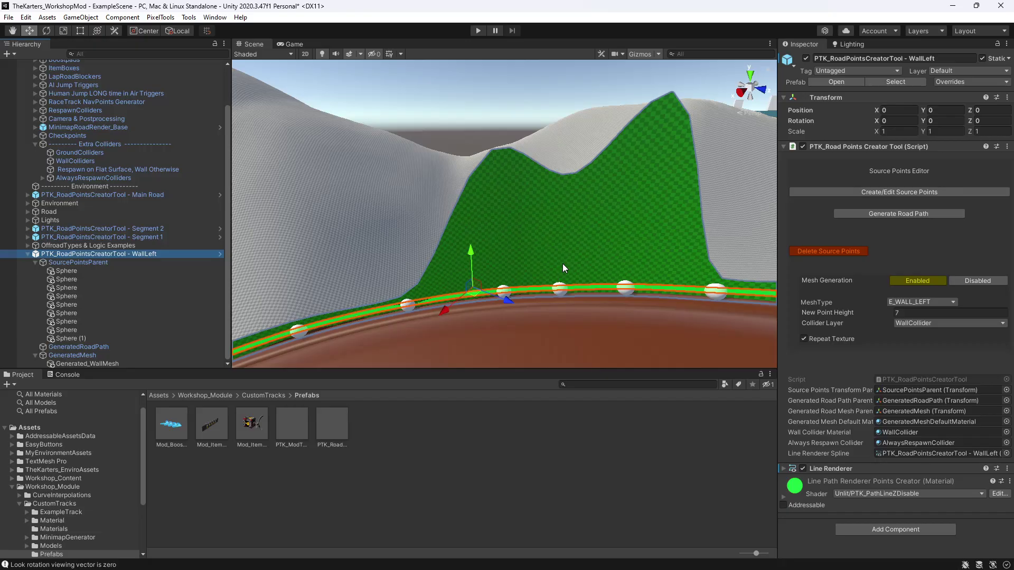
- Switch the WallLeft creator tool's mesh type to E_WALL_RIGHT while viewing the wall from outside the track
{"action": "left_click_drag", "start_coordinate": [510, 279], "coordinate": [705, 264], "text": "alt"}
{"action": "middle_click_drag", "start_coordinate": [487, 311], "coordinate": [422, 268]}
{"action": "left_click_drag", "start_coordinate": [421, 268], "coordinate": [688, 268], "text": "alt"}
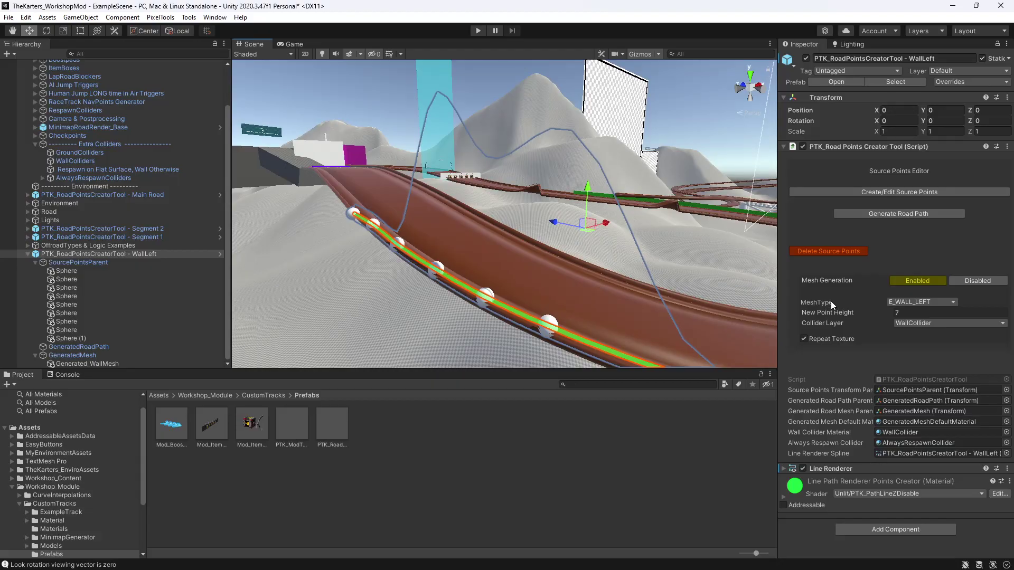
{"action": "left_click", "coordinate": [914, 303]}
{"action": "left_click", "coordinate": [918, 325]}
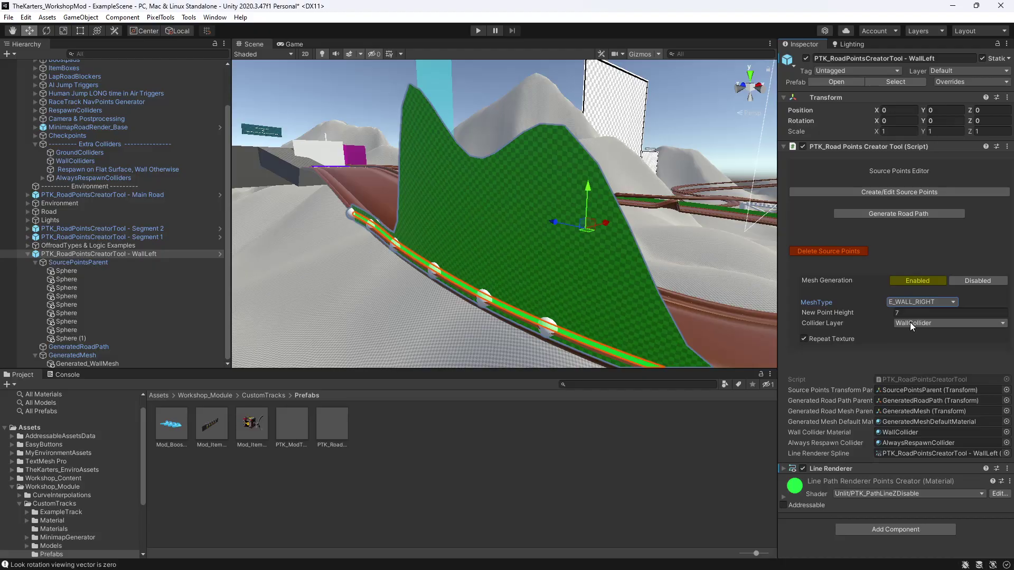
- View the wall from the road side and set the WallLeft creator tool's mesh type back to E_WALL_LEFT
{"action": "right_click_drag", "start_coordinate": [626, 269], "coordinate": [518, 265]}
{"action": "middle_click_drag", "start_coordinate": [581, 252], "coordinate": [439, 265]}
{"action": "right_click_drag", "start_coordinate": [563, 264], "coordinate": [503, 277]}
{"action": "middle_click_drag", "start_coordinate": [502, 277], "coordinate": [573, 259]}
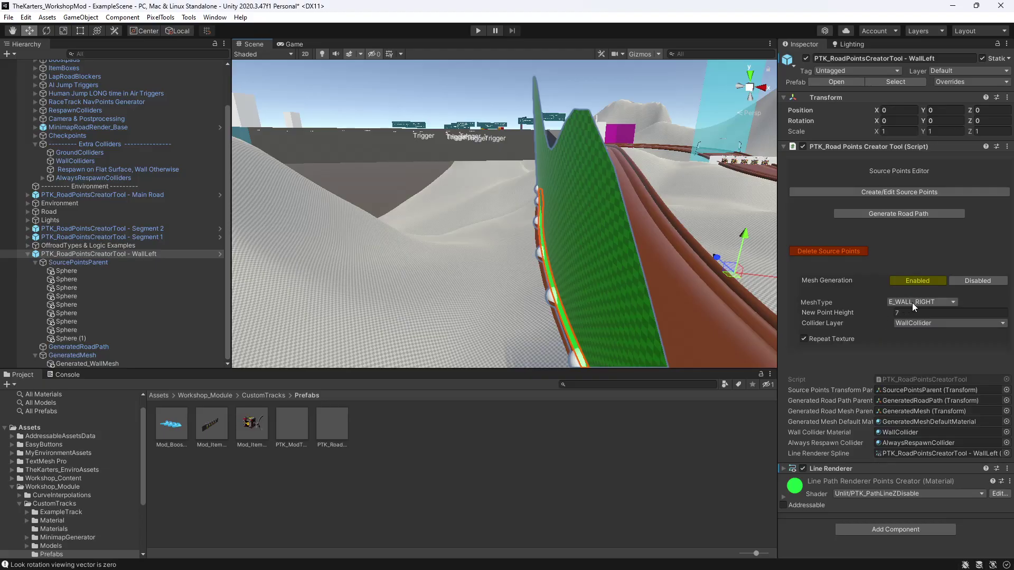
{"action": "middle_click_drag", "start_coordinate": [537, 262], "coordinate": [482, 256]}
{"action": "right_click_drag", "start_coordinate": [645, 249], "coordinate": [575, 242]}
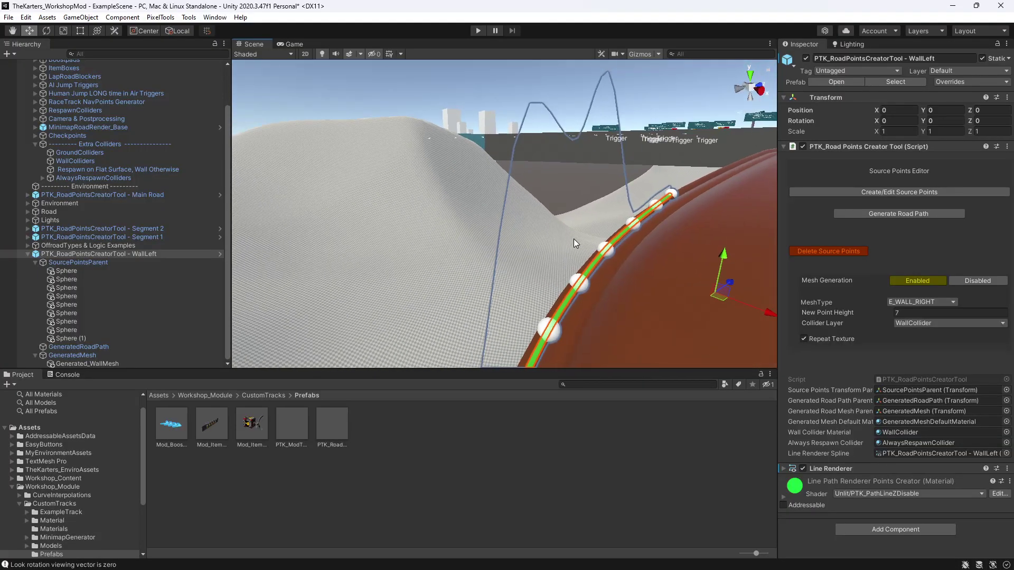
{"action": "middle_click_drag", "start_coordinate": [575, 243], "coordinate": [495, 222]}
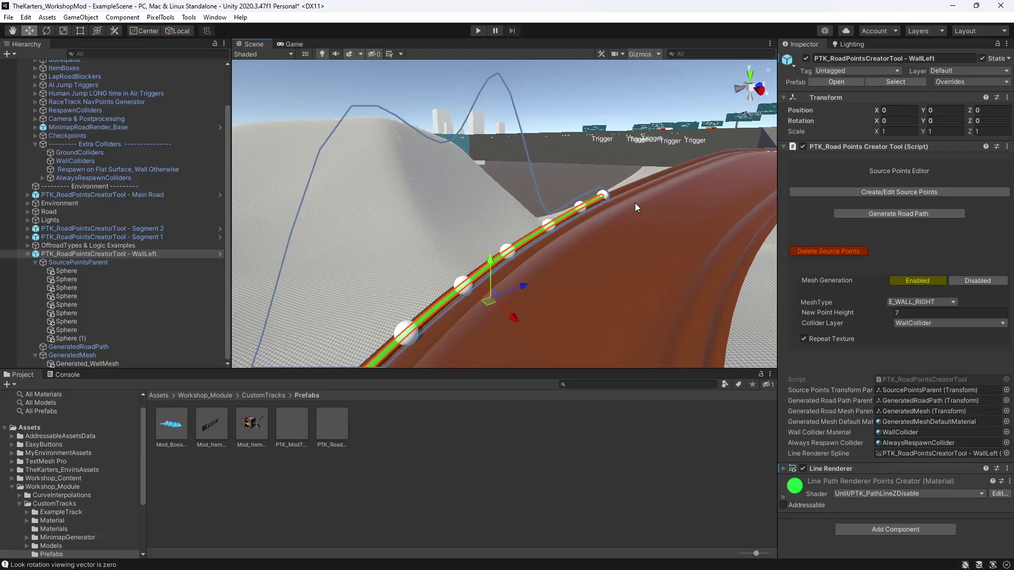
{"action": "left_click", "coordinate": [910, 303]}
{"action": "left_click", "coordinate": [926, 314]}
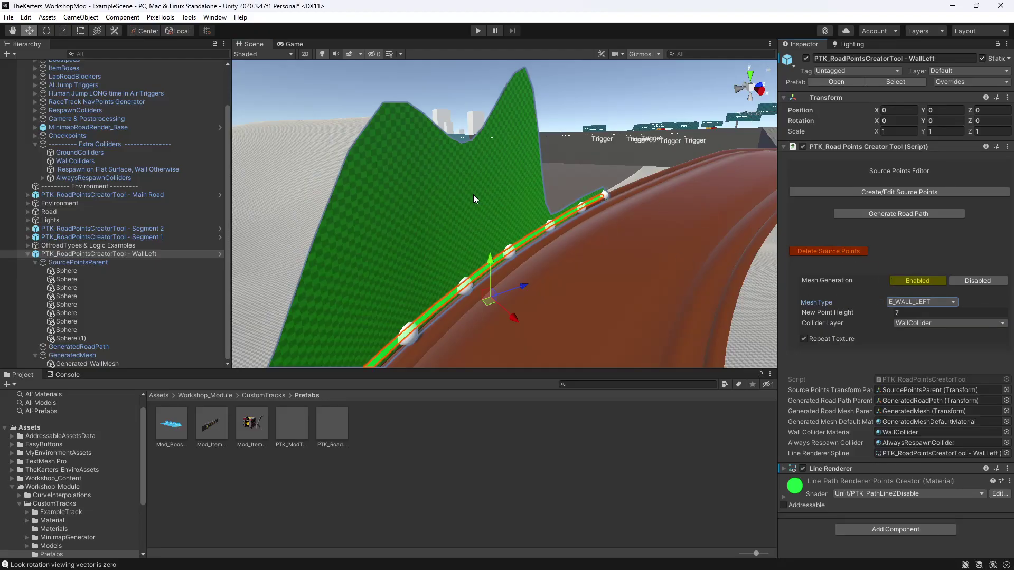
- Examine which face of the left wall mesh is rendered, from outside the track and from the road side
{"action": "left_click_drag", "start_coordinate": [473, 194], "coordinate": [607, 255], "text": "alt"}
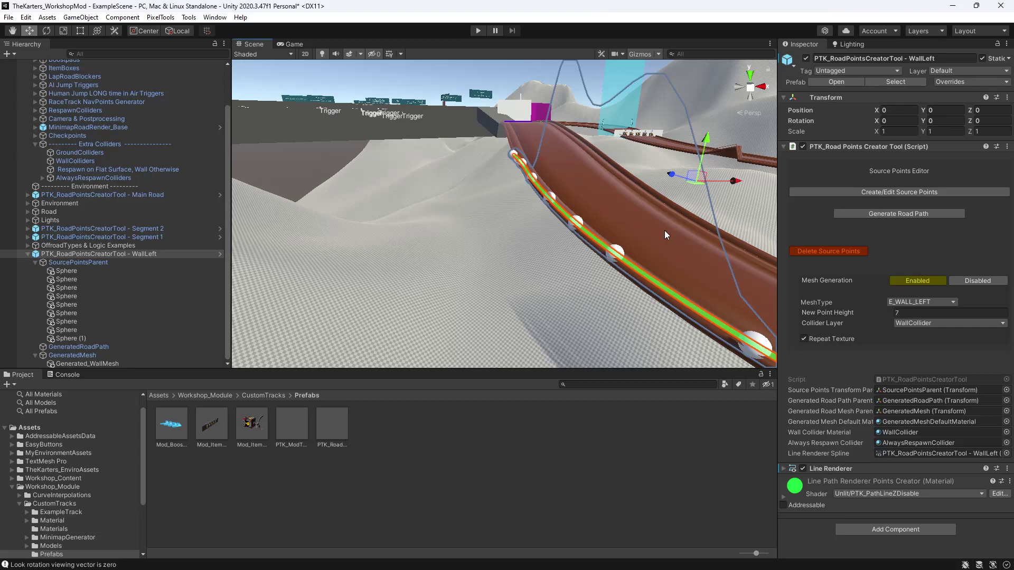
{"action": "left_click_drag", "start_coordinate": [670, 232], "coordinate": [671, 232], "text": "alt"}
{"action": "right_click_drag", "start_coordinate": [671, 233], "coordinate": [645, 231]}
{"action": "middle_click_drag", "start_coordinate": [645, 231], "coordinate": [523, 229]}
{"action": "right_click_drag", "start_coordinate": [594, 238], "coordinate": [573, 227]}
{"action": "middle_click_drag", "start_coordinate": [573, 226], "coordinate": [445, 241]}
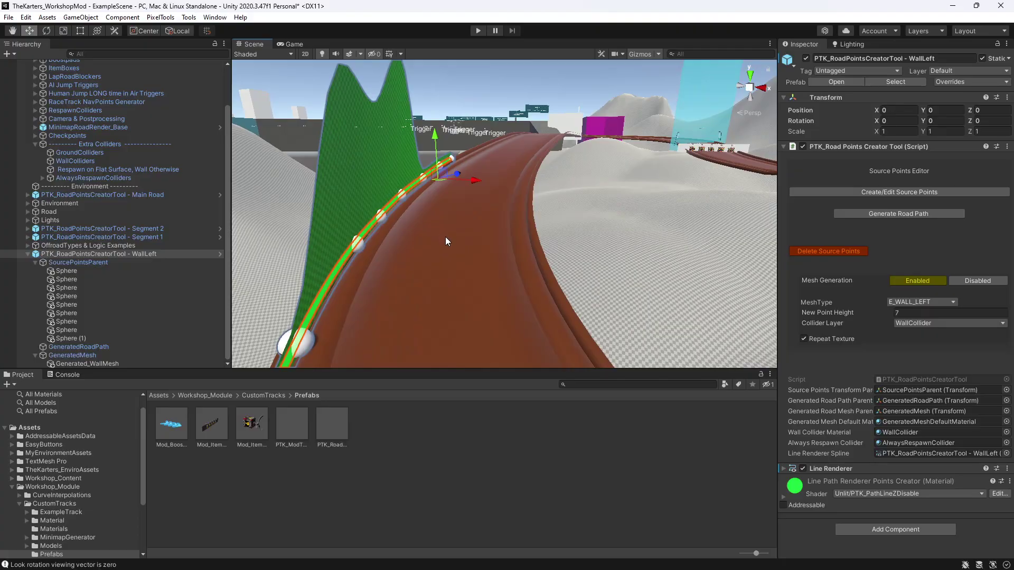